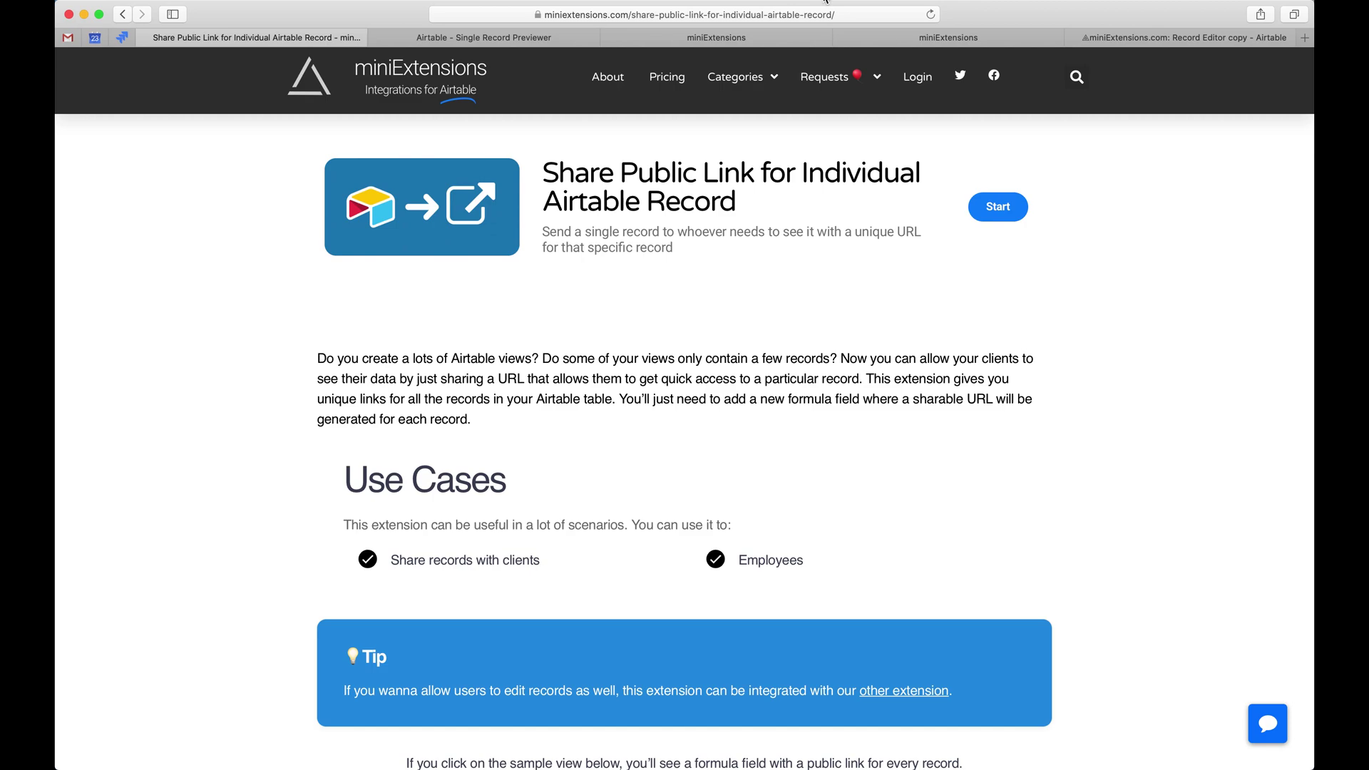
# Leave the Share Public Link product page and bring the Airtable Record Previewer base forward.
pyautogui.scroll(-5, 721, 297)
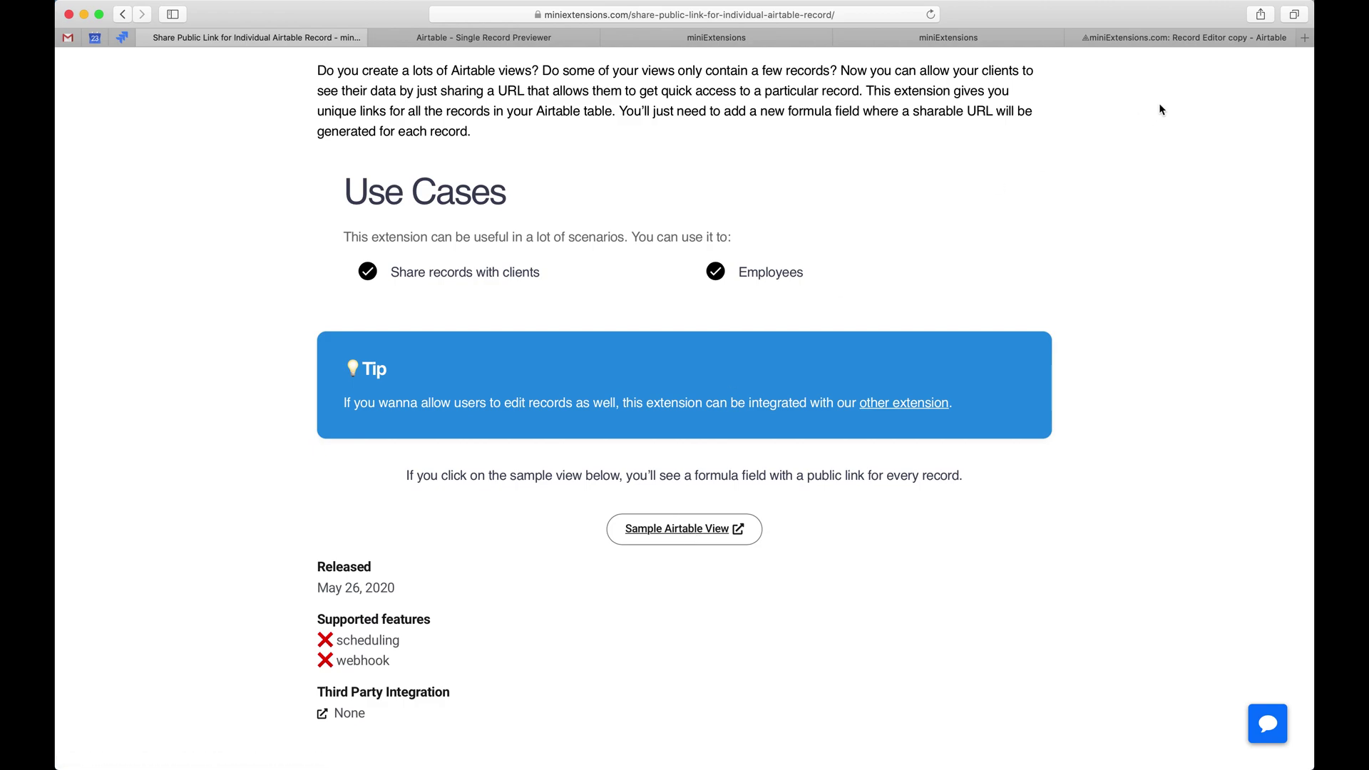
pyautogui.moveTo(1164, 40); pyautogui.dragTo(504, 57)
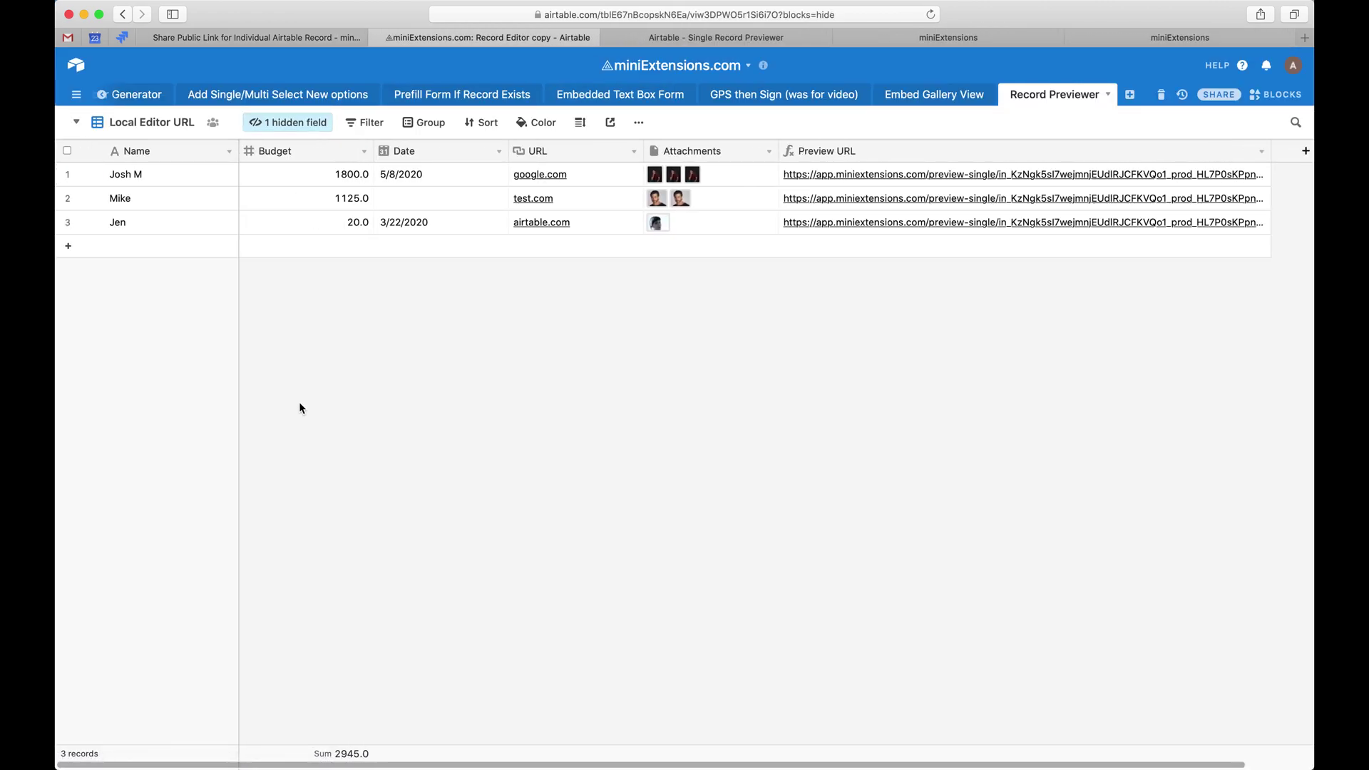
# Inspect the Preview URL formula without changes, then open the first record's public preview link.
pyautogui.doubleClick(798, 151)
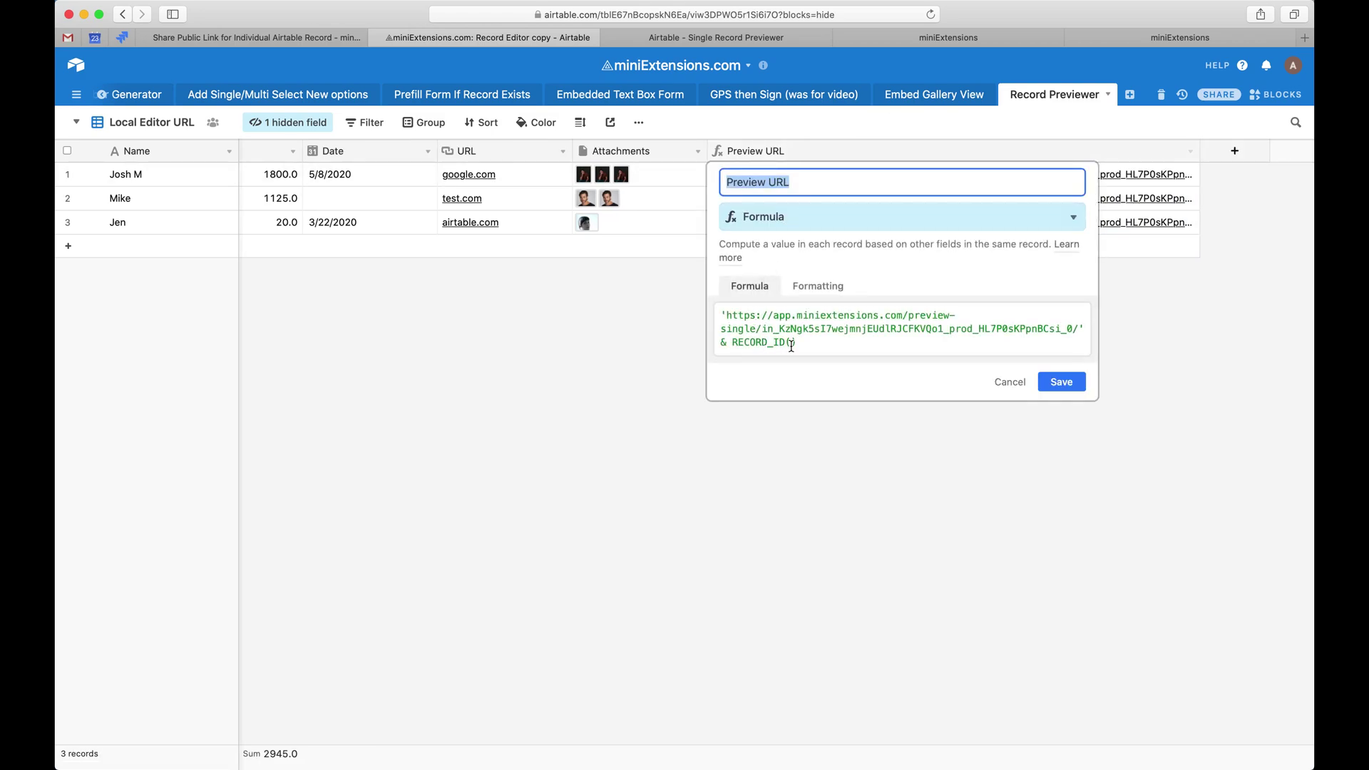
pyautogui.click(1010, 383)
pyautogui.click(931, 198)
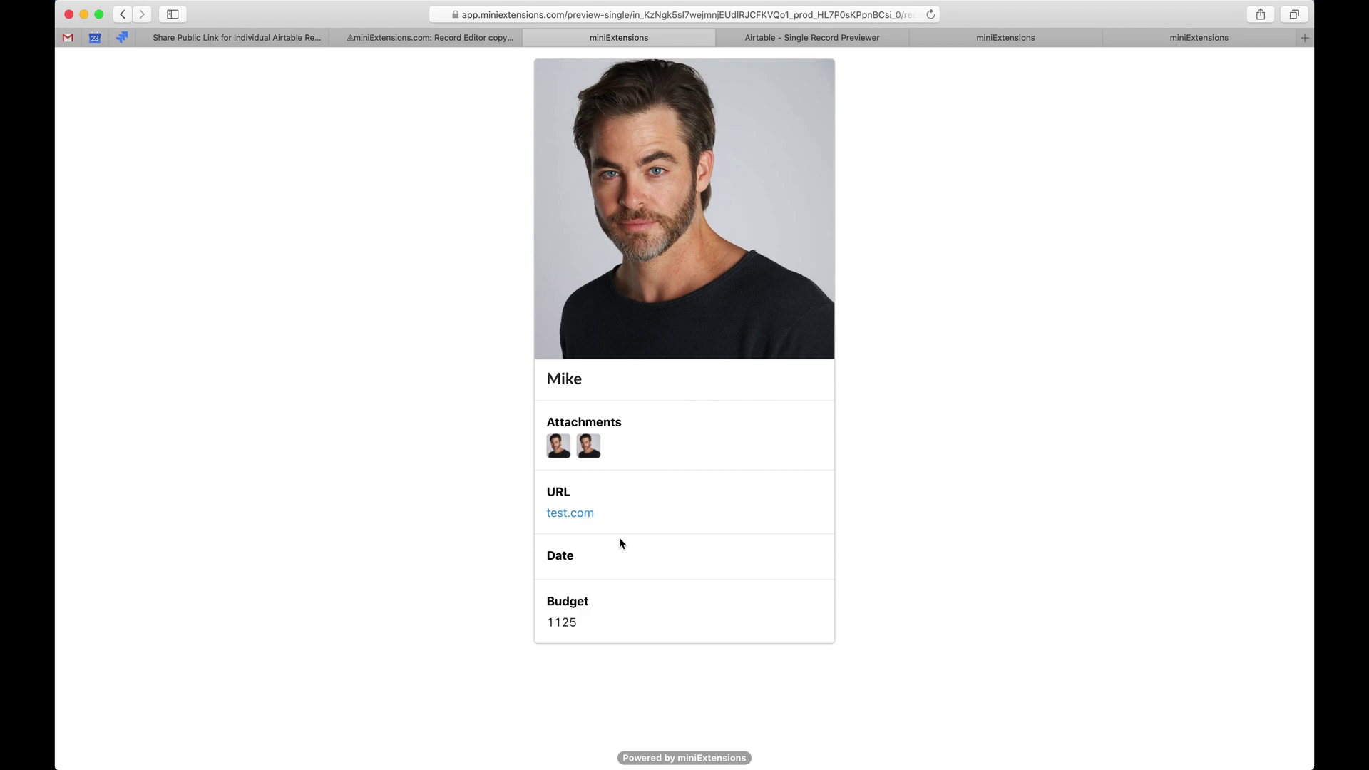
# Close the extra preview and Single Record Previewer tabs and bring up the Share Public Link settings form.
pyautogui.press('super+w')
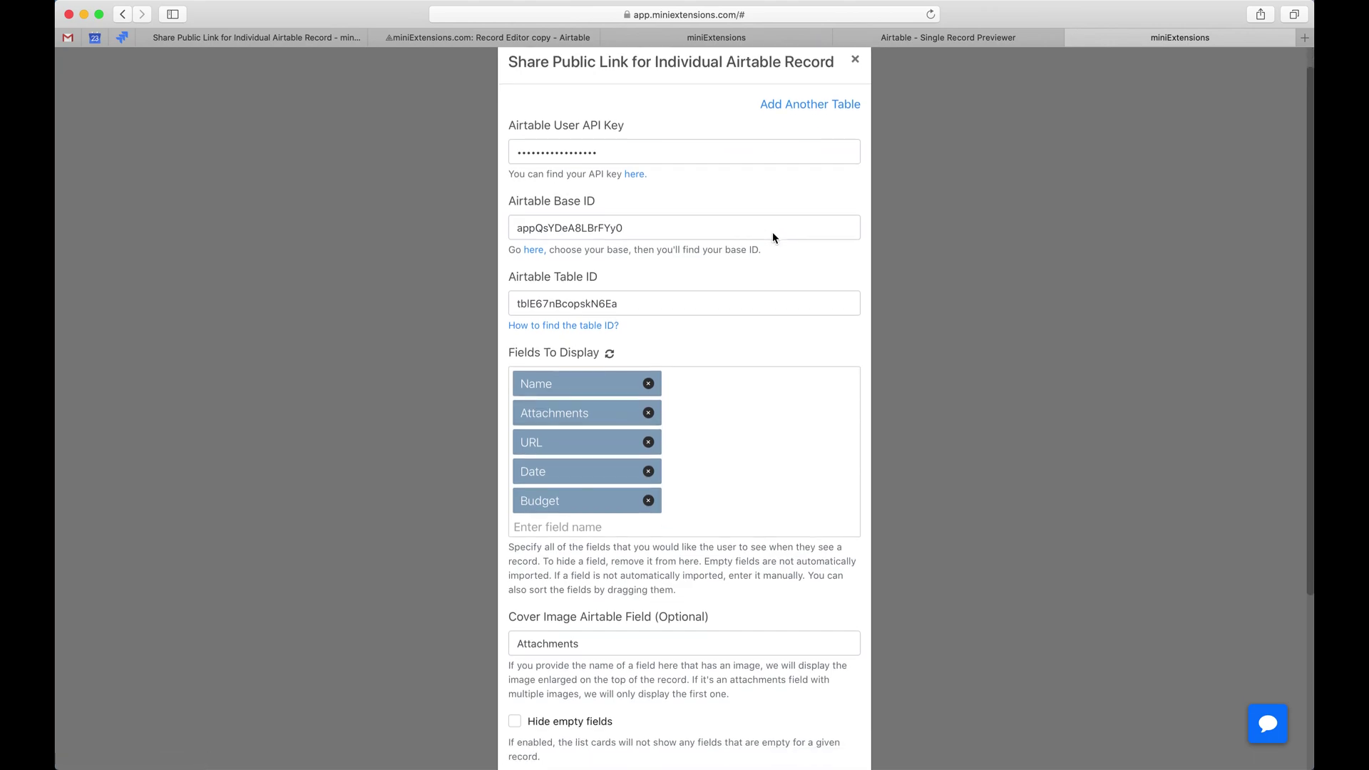
pyautogui.scroll(-1, 772, 232)
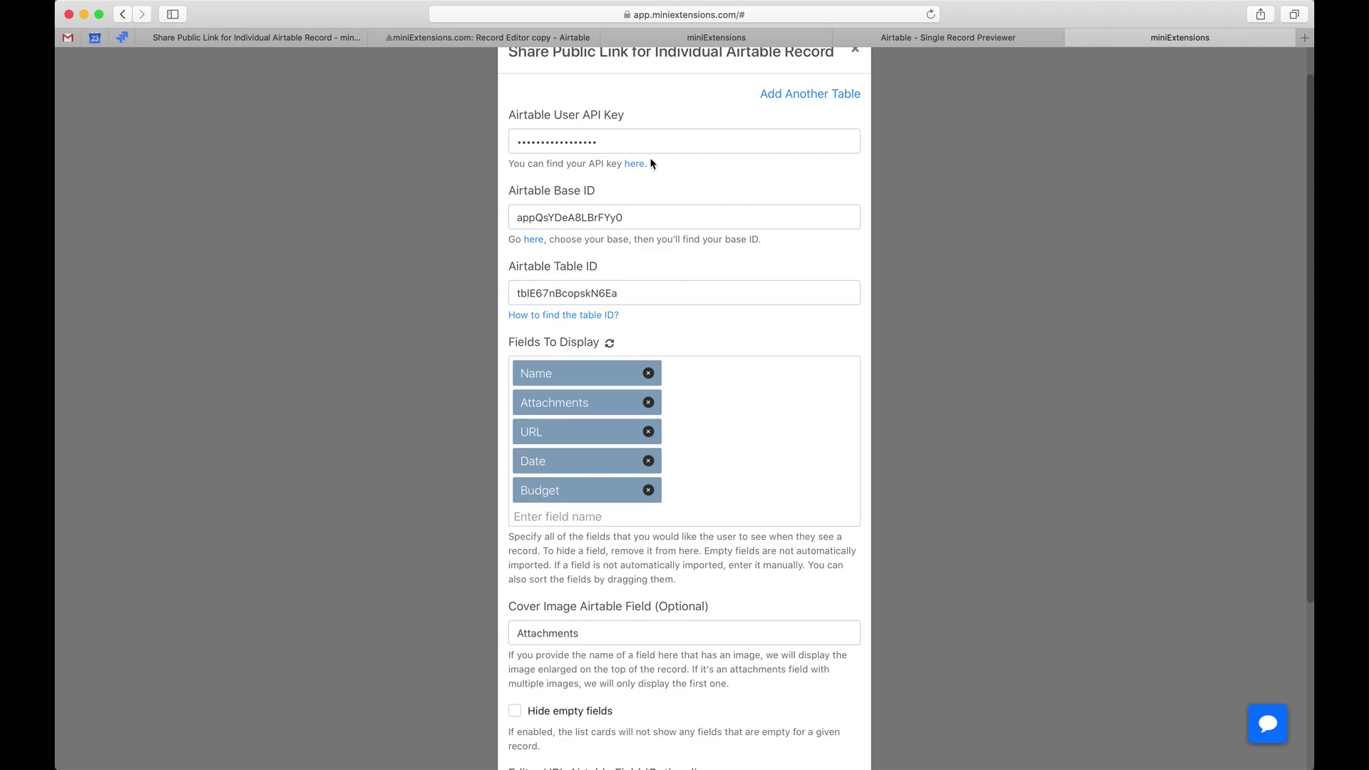
pyautogui.press('shift')
pyautogui.hotkey('ctrl', 'shift', 'Tab')
pyautogui.hotkey('ctrl', 'shift', 'Tab')
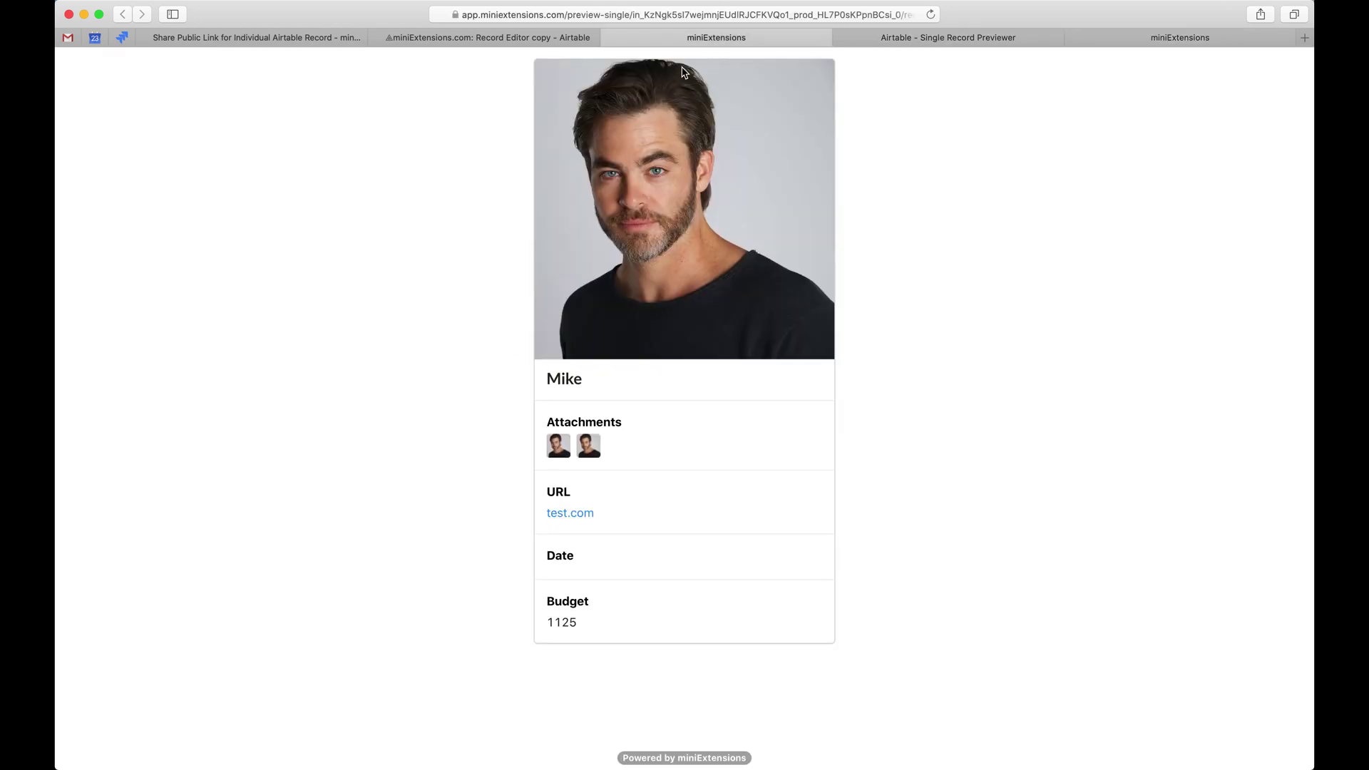
pyautogui.moveTo(686, 39); pyautogui.dragTo(927, 40)
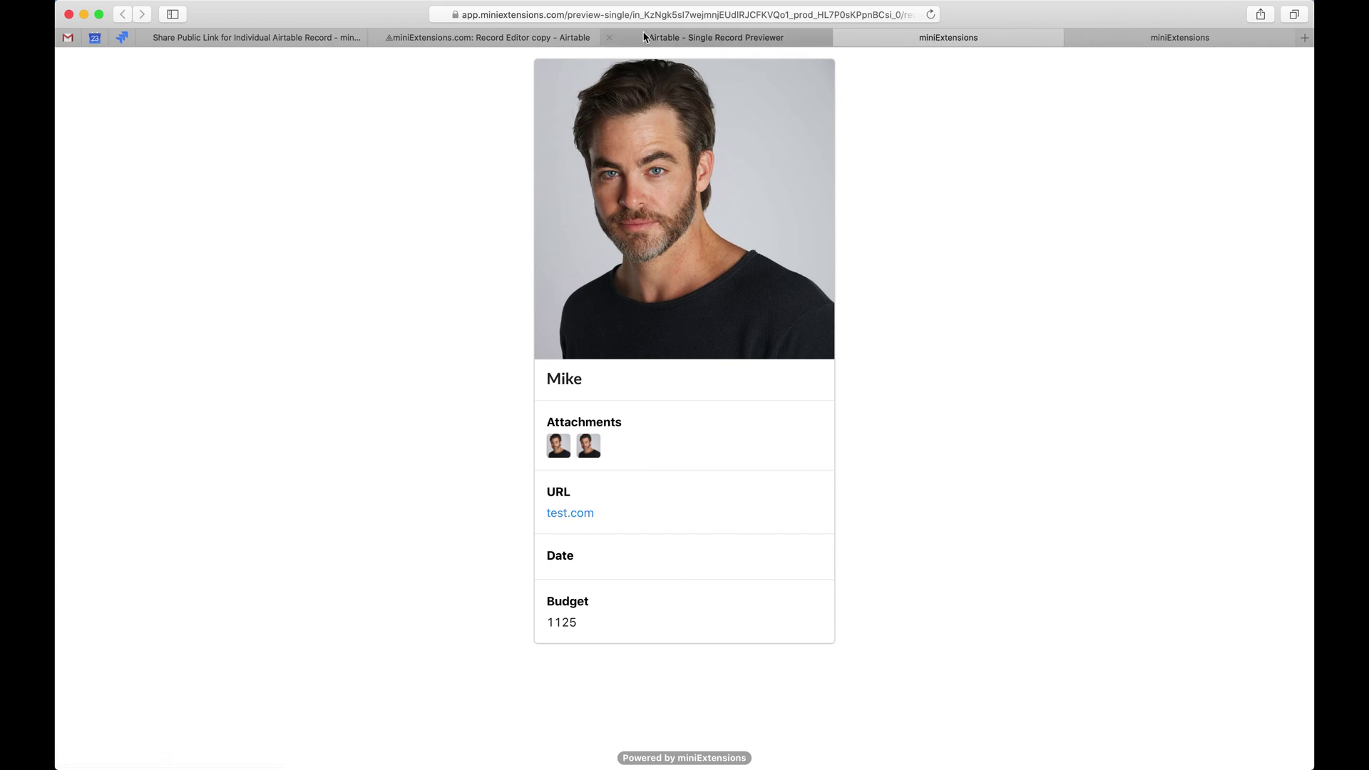
pyautogui.click(610, 37)
pyautogui.click(1132, 40)
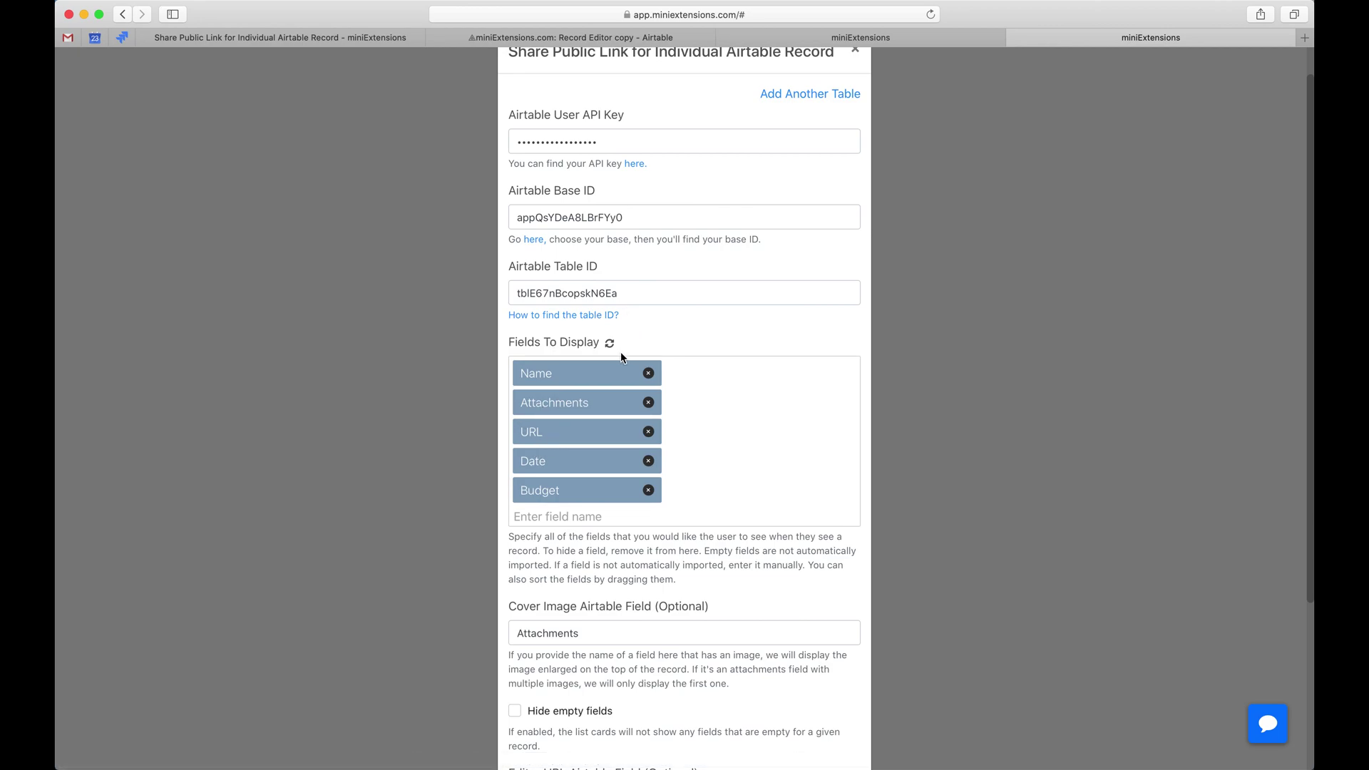
# Abandon adding a 'mod' display field, move URL above Attachments, and compare with the preview card.
pyautogui.click(548, 525)
pyautogui.write('mod')
pyautogui.press('super+a')
pyautogui.press('BackSpace')
pyautogui.click(698, 515)
pyautogui.moveTo(581, 426)
pyautogui.mouseDown()
pyautogui.moveTo(572, 392)
pyautogui.moveTo(580, 435)
pyautogui.mouseUp()
pyautogui.click(813, 45)
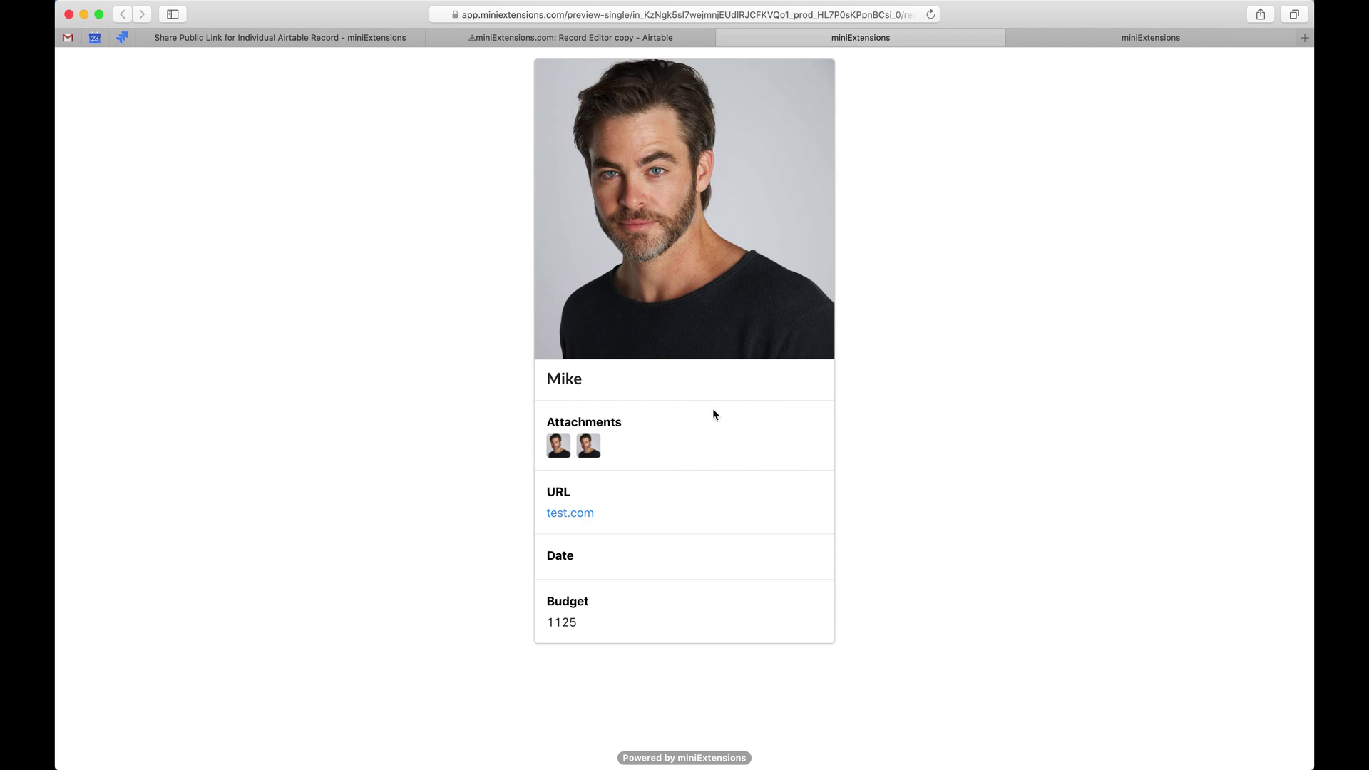
pyautogui.click(1126, 37)
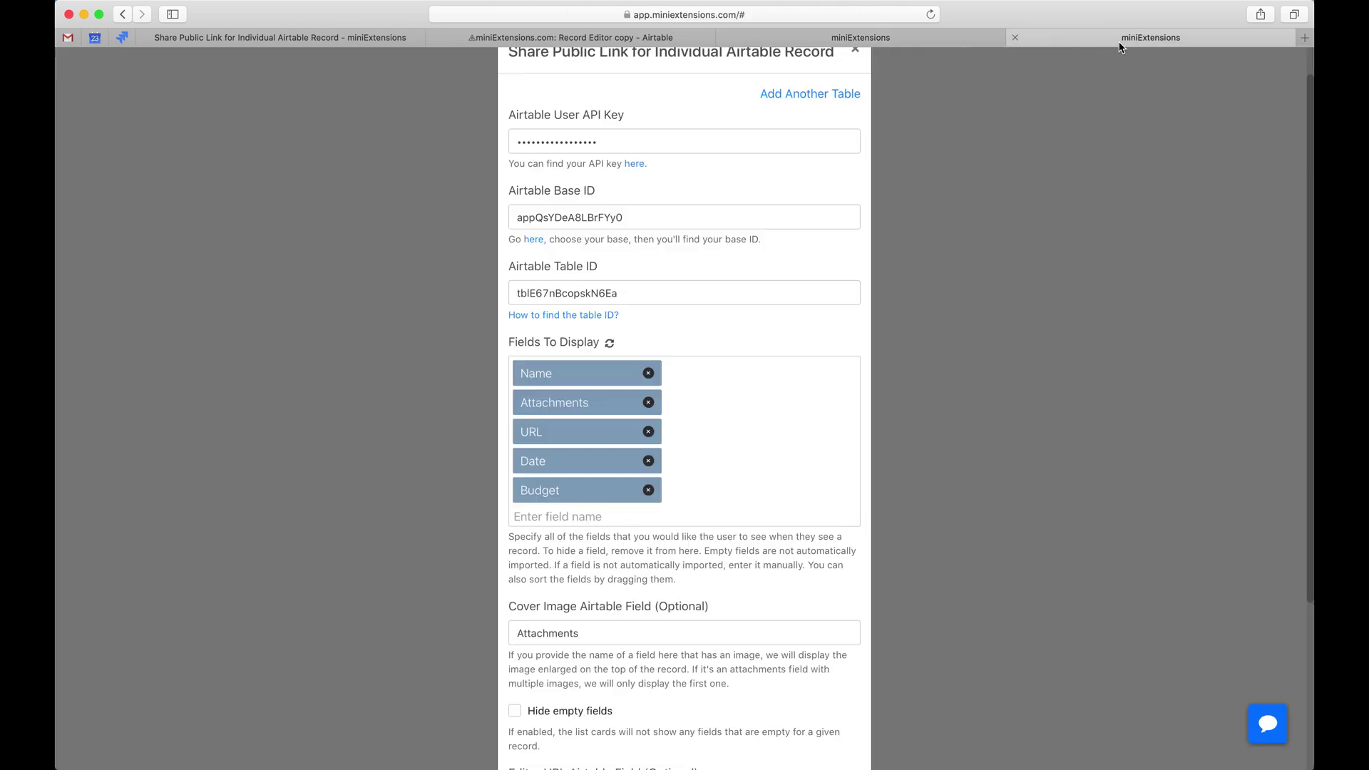
pyautogui.scroll(-1, 709, 474)
# Clear Attachments from the Cover Image Airtable Field, save, and reload the record's preview.
pyautogui.scroll(-2, 708, 476)
pyautogui.moveTo(612, 534); pyautogui.dragTo(429, 534)
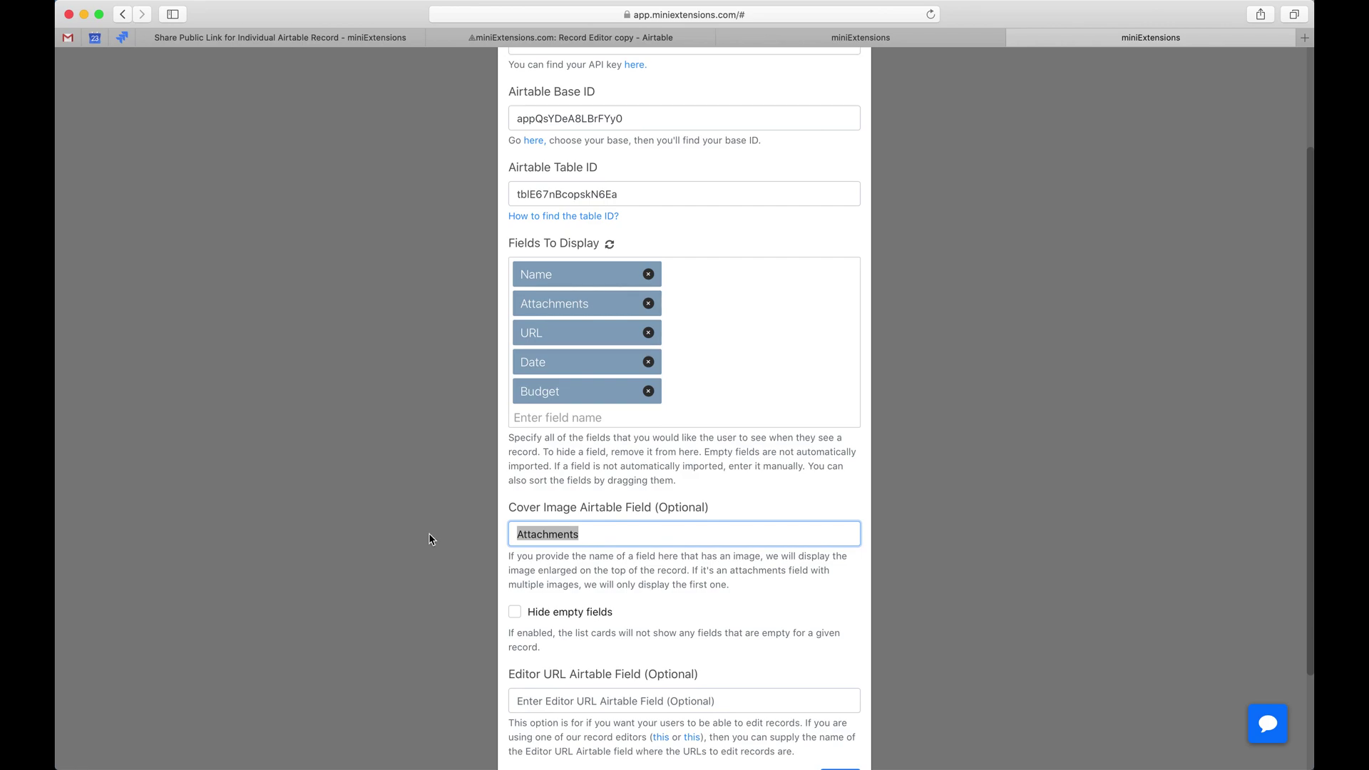
pyautogui.press('BackSpace')
pyautogui.scroll(-2, 736, 524)
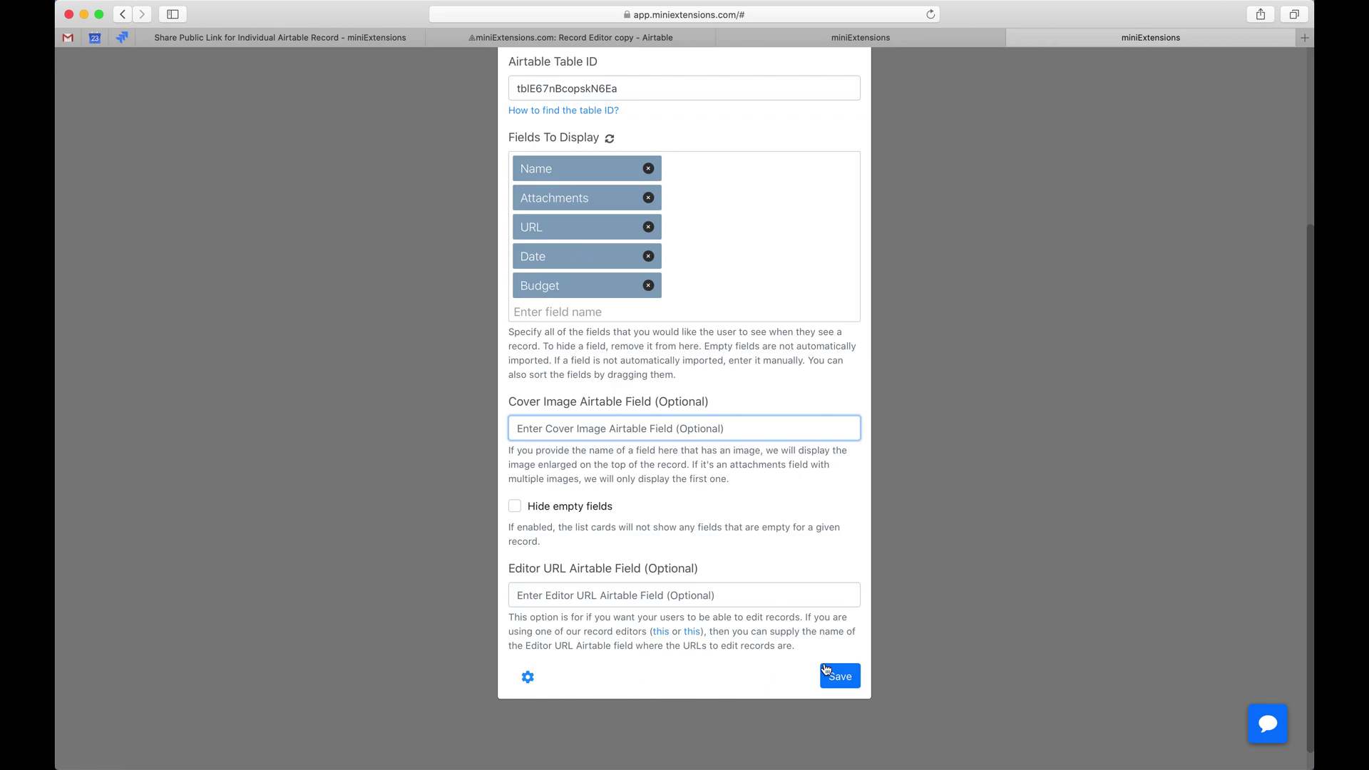
pyautogui.click(837, 757)
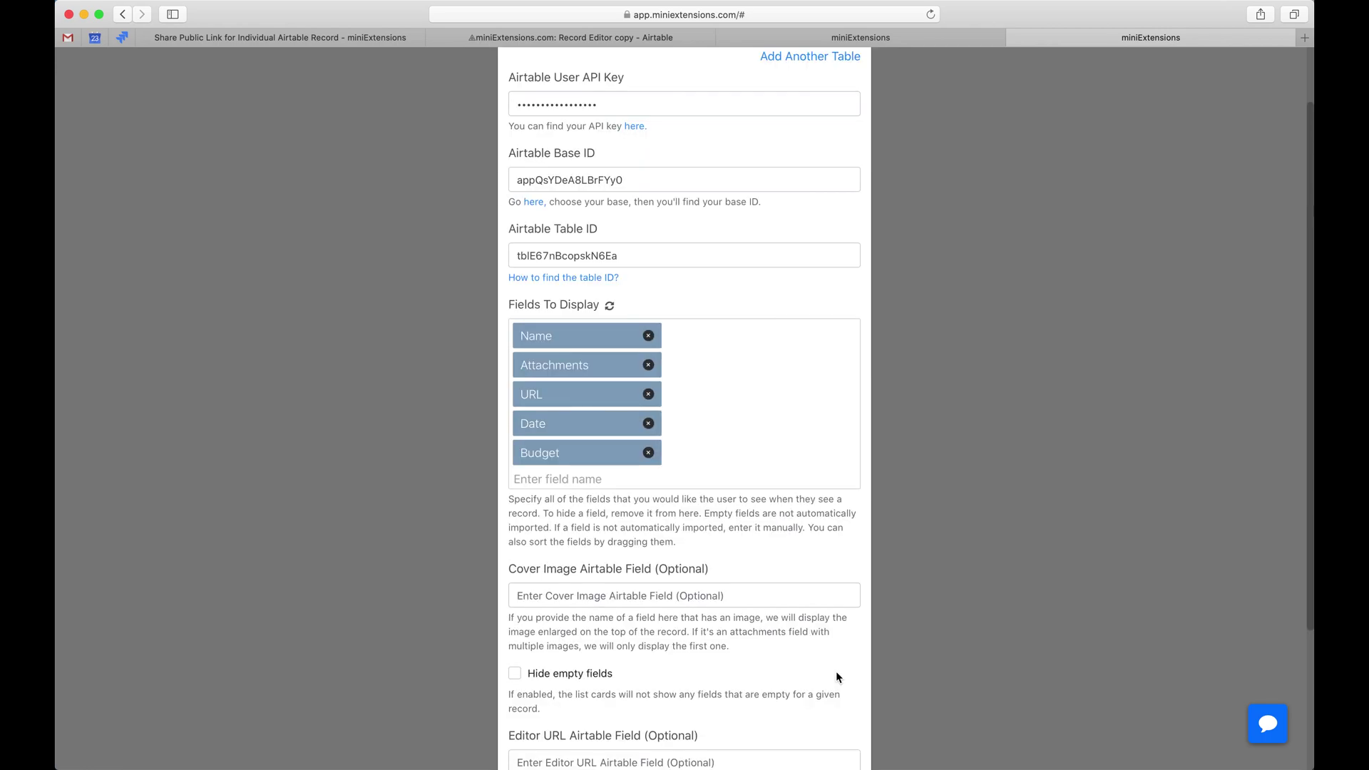
pyautogui.hotkey('ctrl', 'shift', 'Tab')
pyautogui.press('super+r')
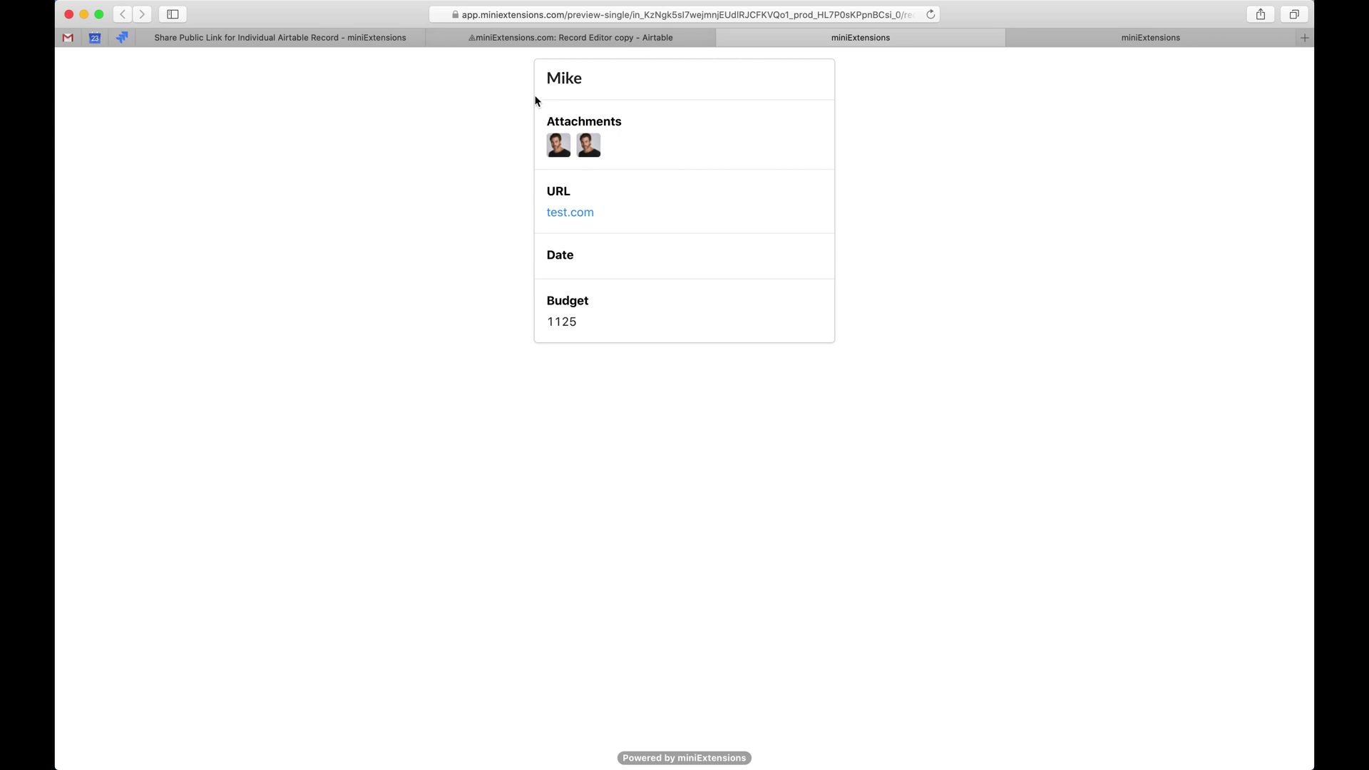
# Check the second record's blank Date in Airtable and in its public preview.
pyautogui.hotkey('ctrl', 'Tab')
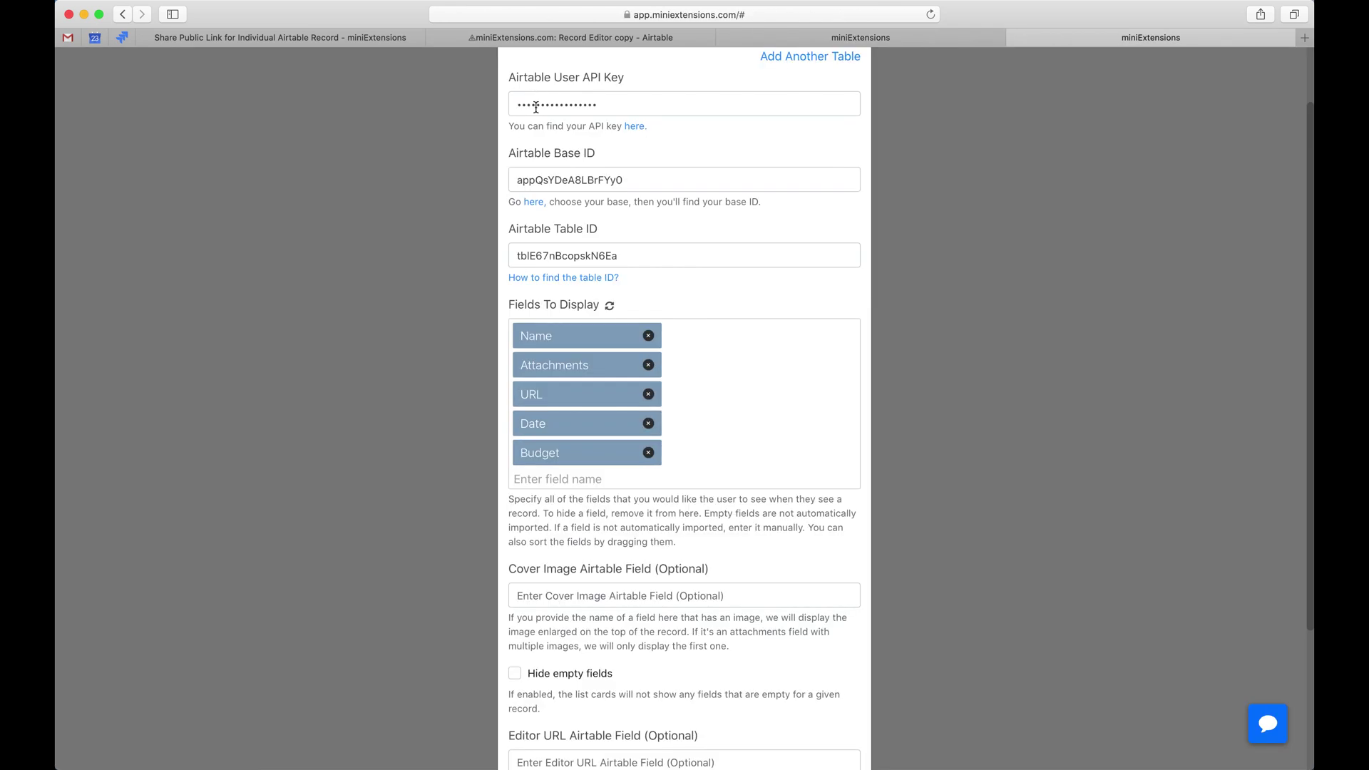
pyautogui.scroll(-1, 548, 248)
pyautogui.scroll(-3, 547, 248)
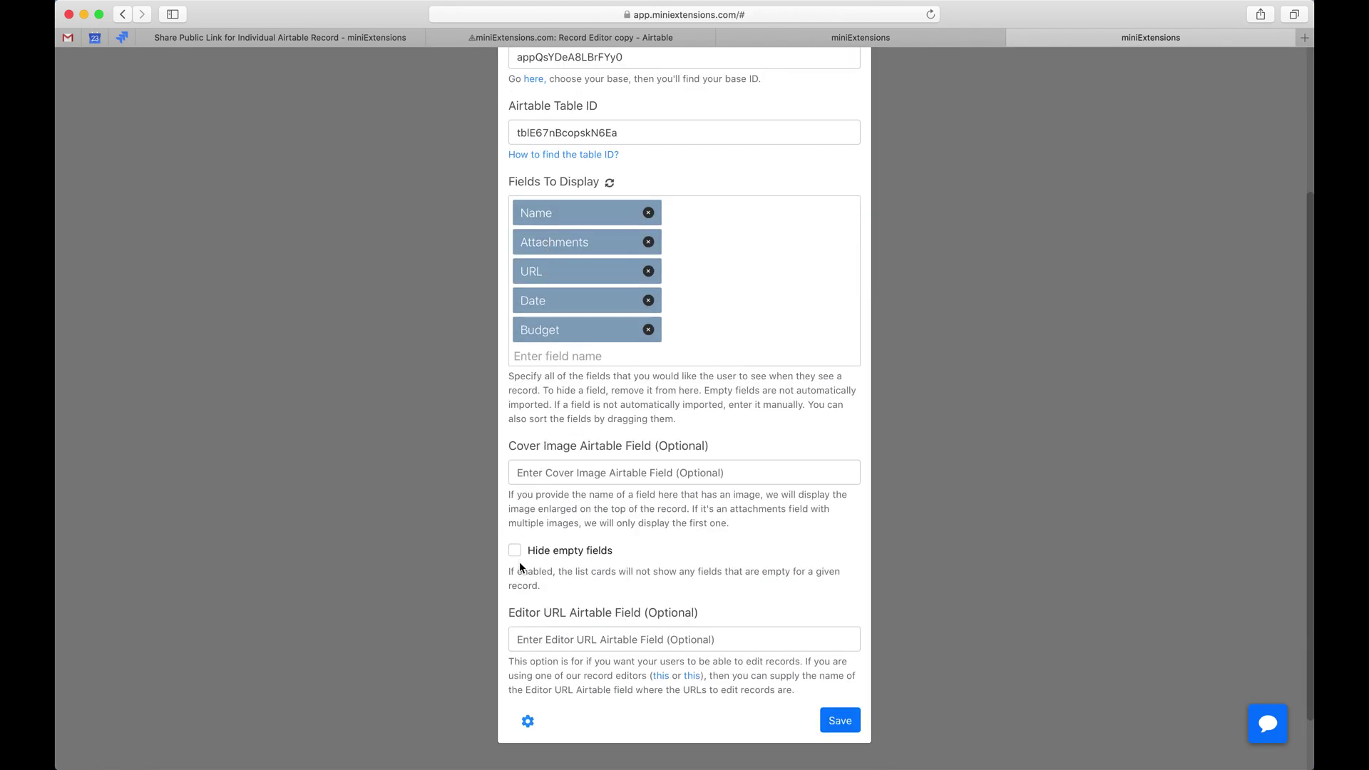
pyautogui.hotkey('ctrl', 'shift', 'Tab')
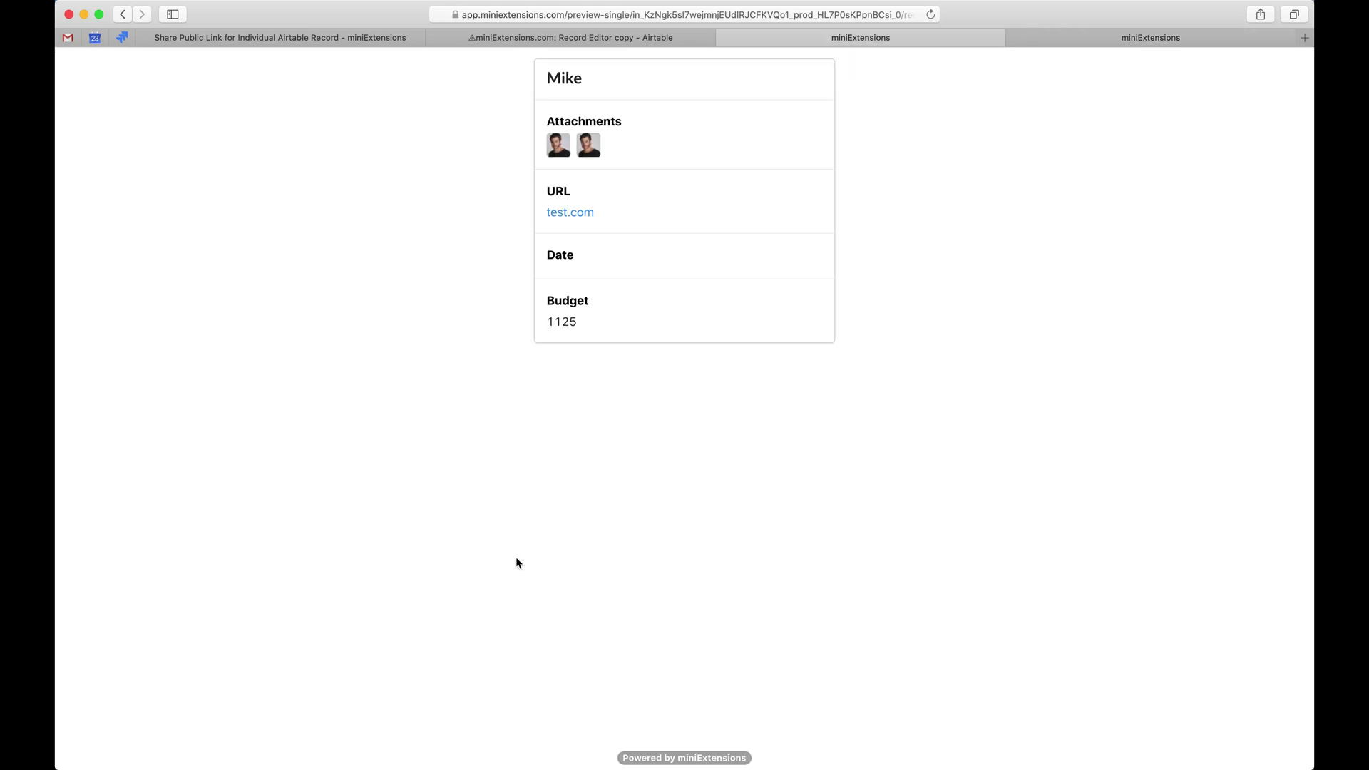
pyautogui.hotkey('ctrl', 'shift', 'Tab')
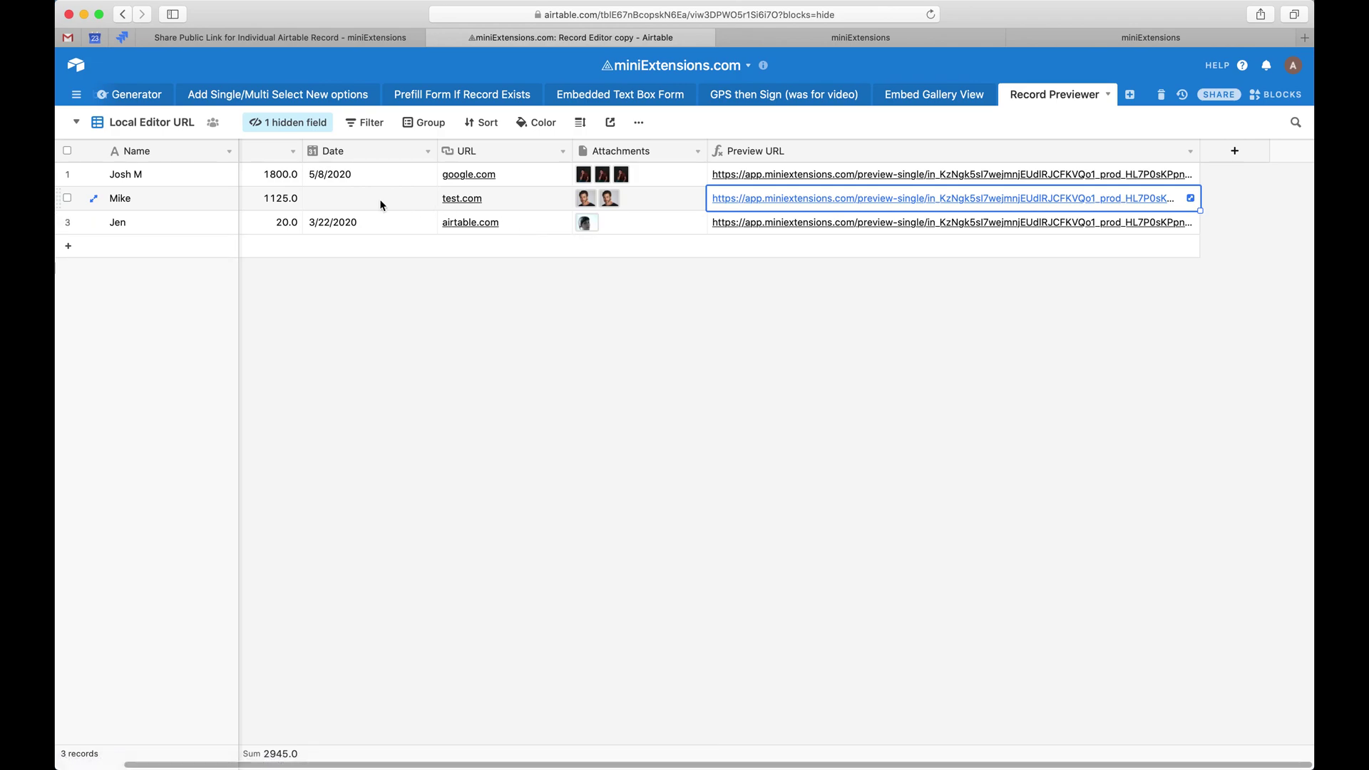
pyautogui.click(350, 201)
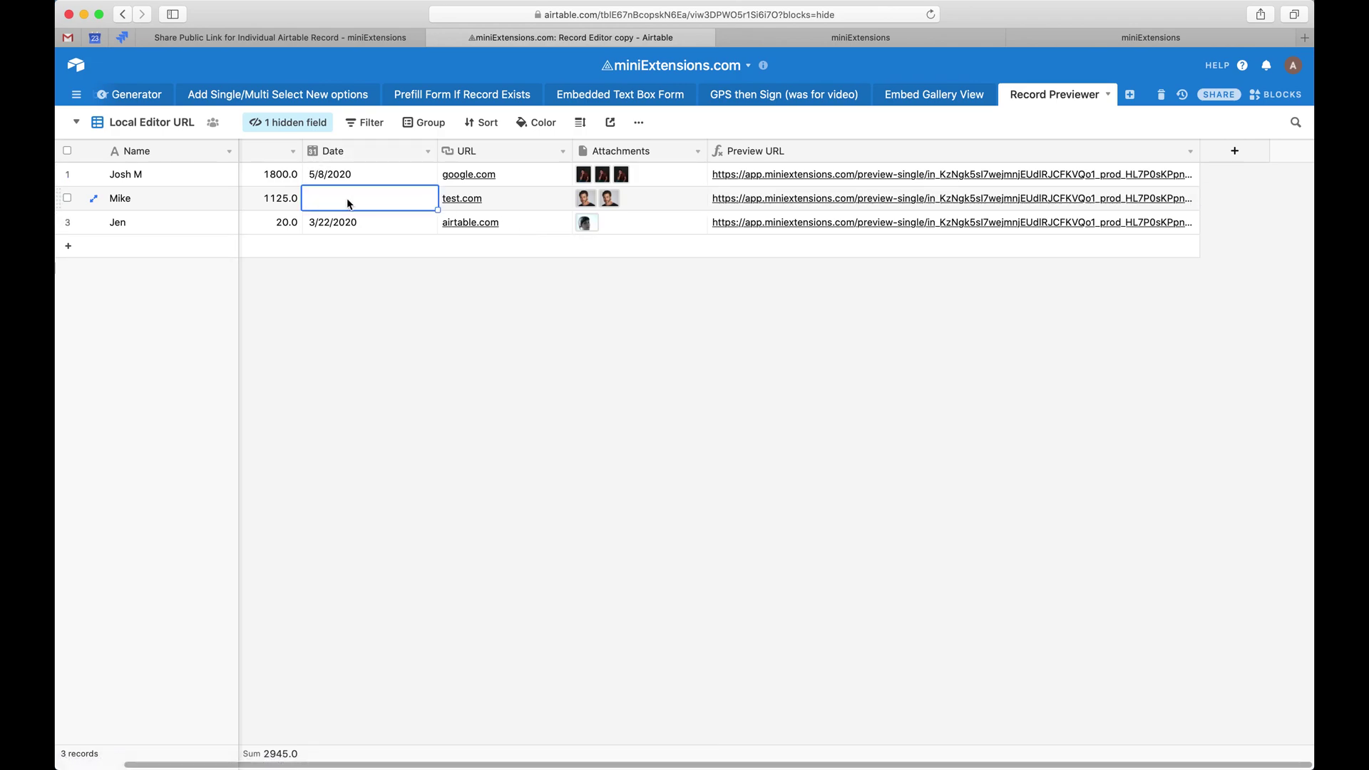
pyautogui.hotkey('ctrl', 'Tab')
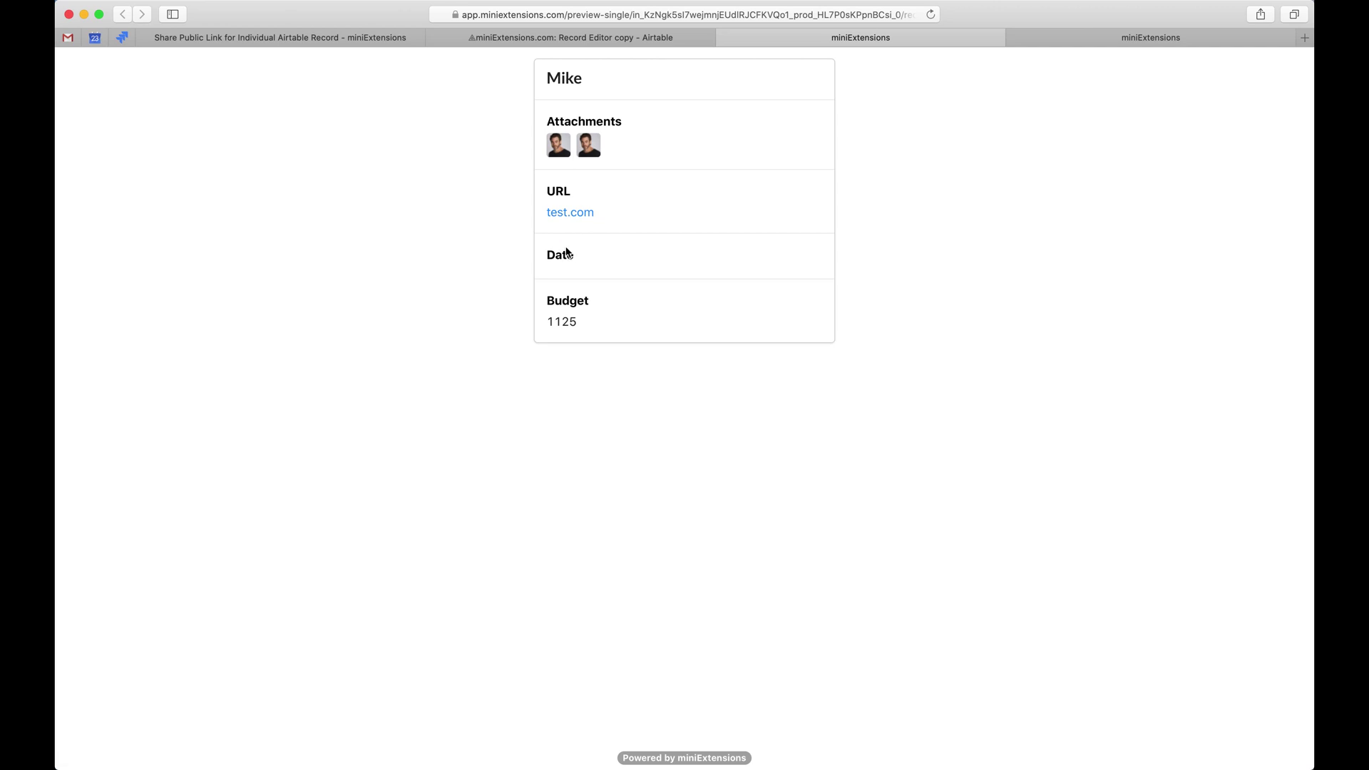
pyautogui.moveTo(534, 227); pyautogui.dragTo(776, 278)
pyautogui.click(778, 280)
# Save the settings with Hide empty fields enabled and reload the second record's preview.
pyautogui.hotkey('ctrl', 'Tab')
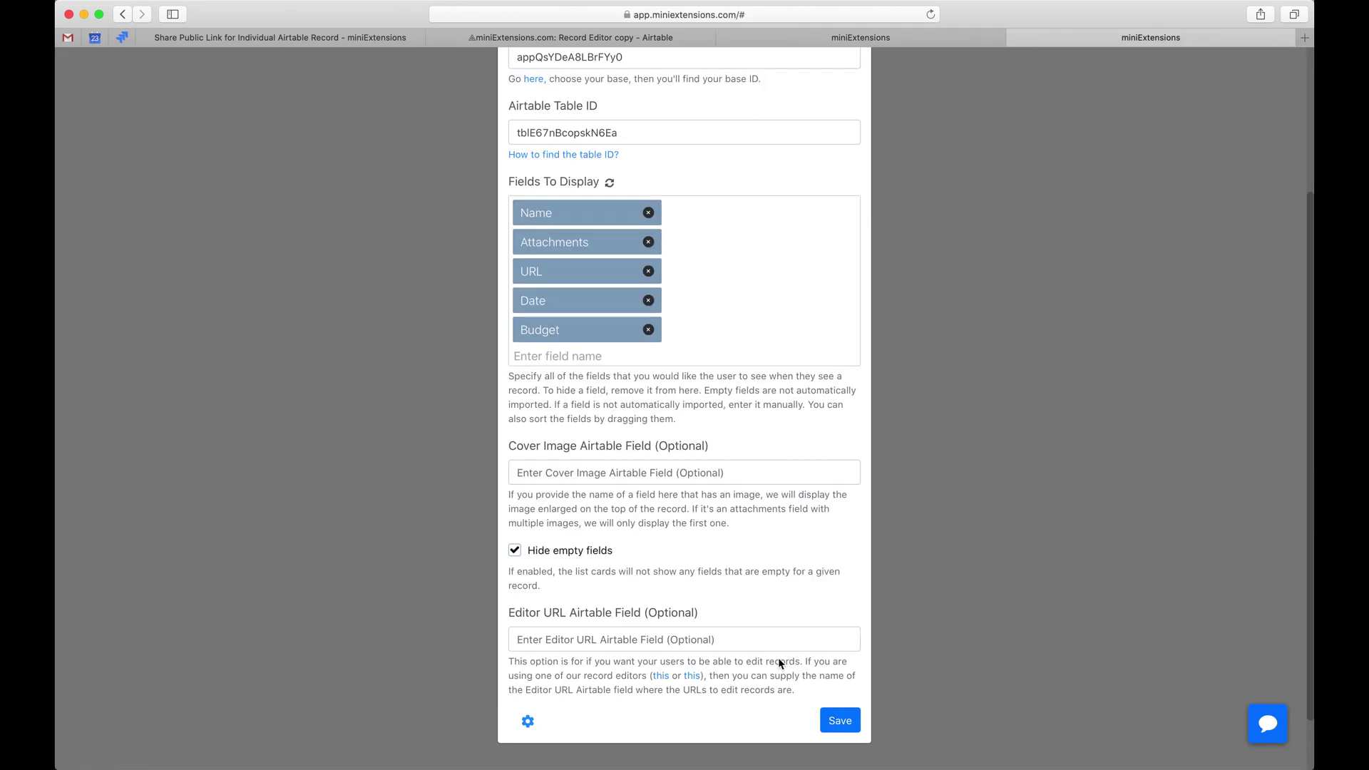
pyautogui.click(840, 720)
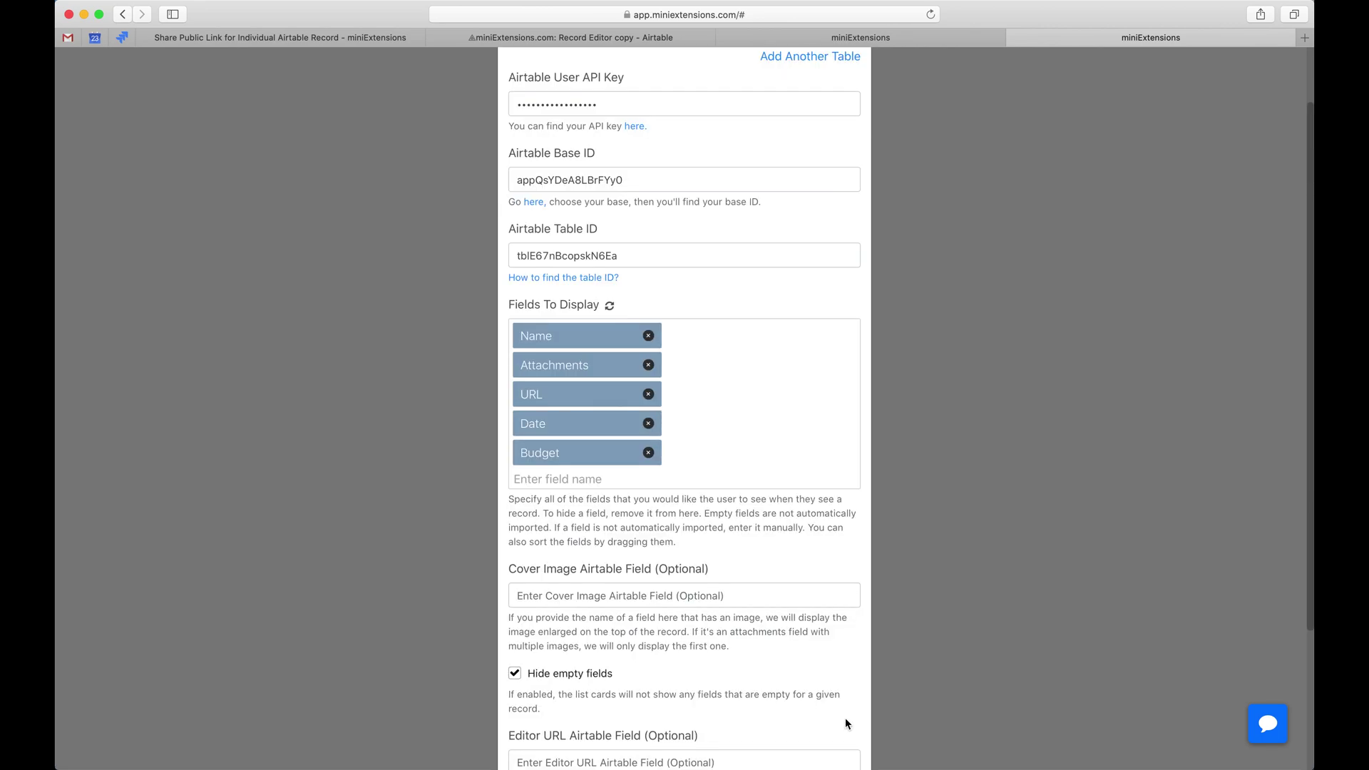
pyautogui.hotkey('ctrl', 'shift', 'Tab')
pyautogui.press('super+r')
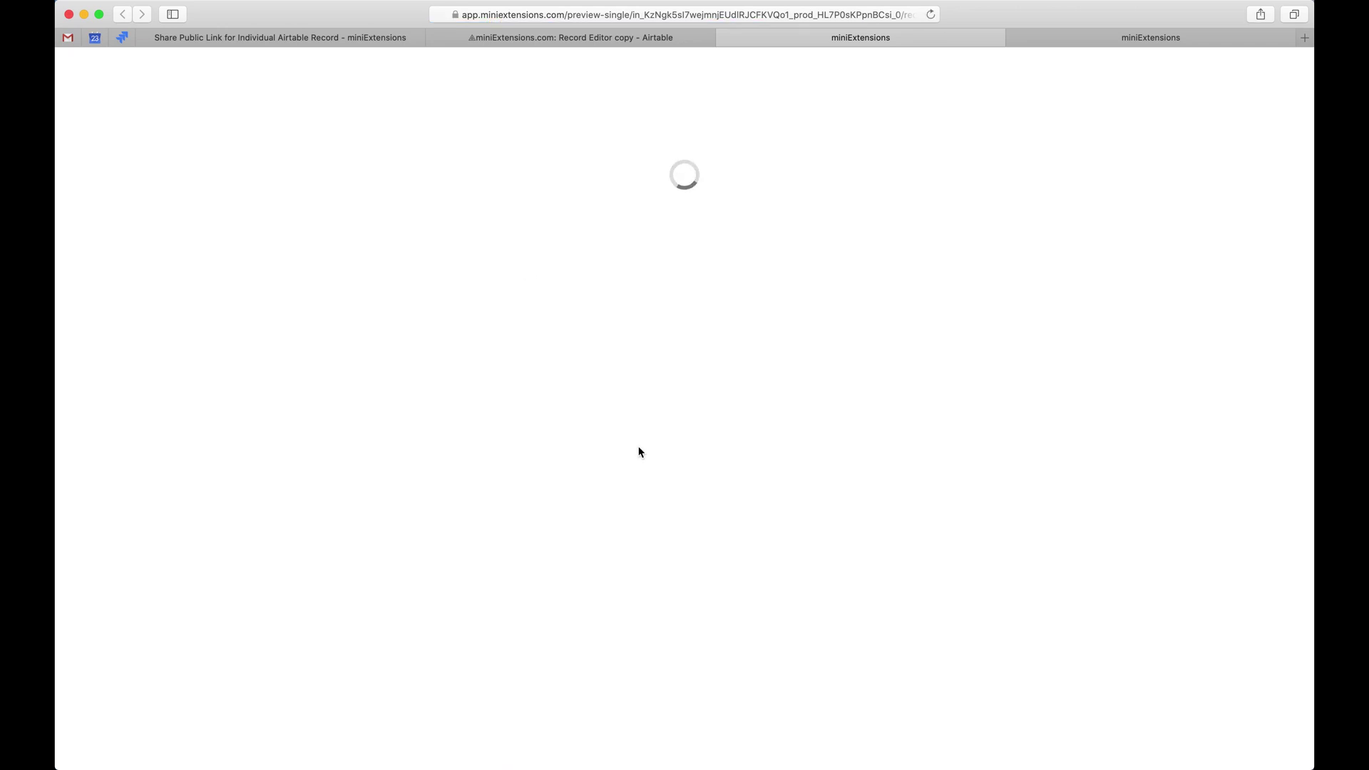
pyautogui.hotkey('ctrl', 'Tab')
pyautogui.scroll(-2, 640, 451)
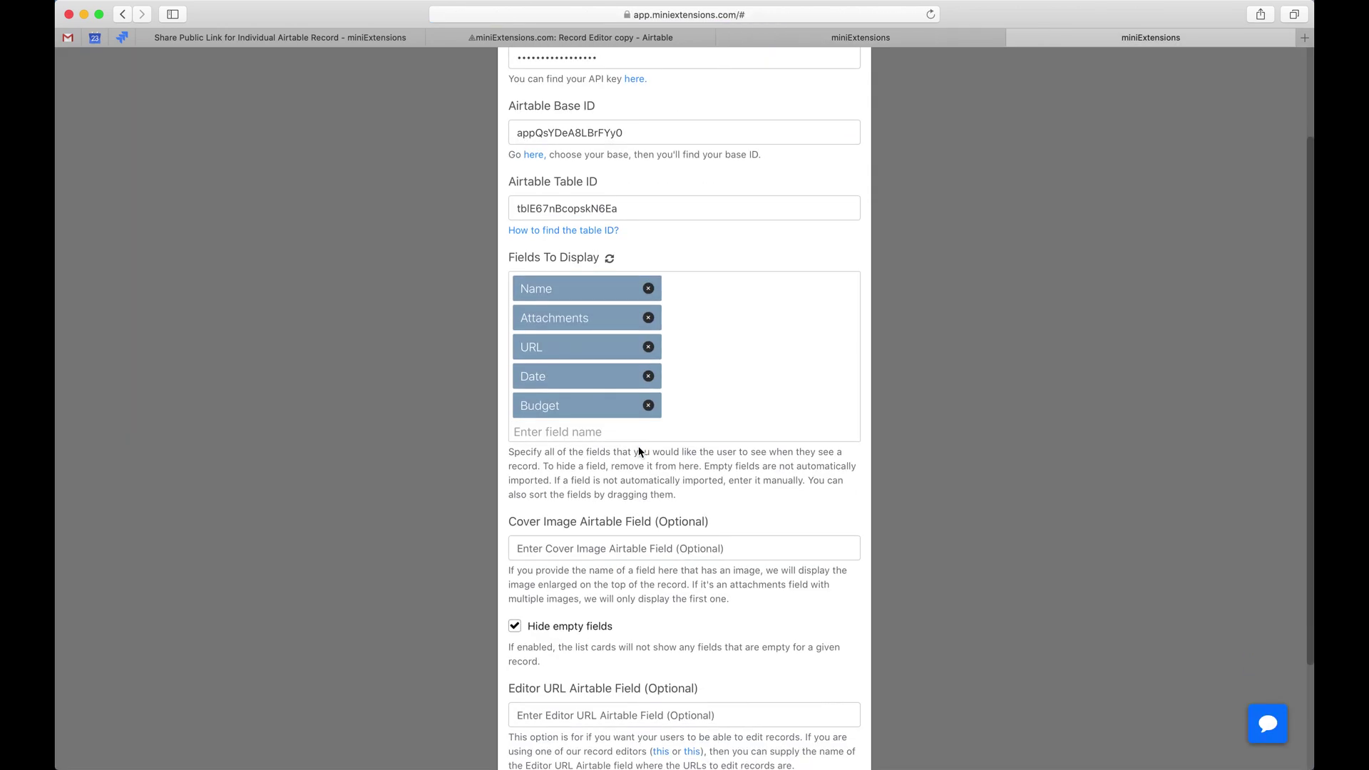
pyautogui.scroll(-3, 628, 471)
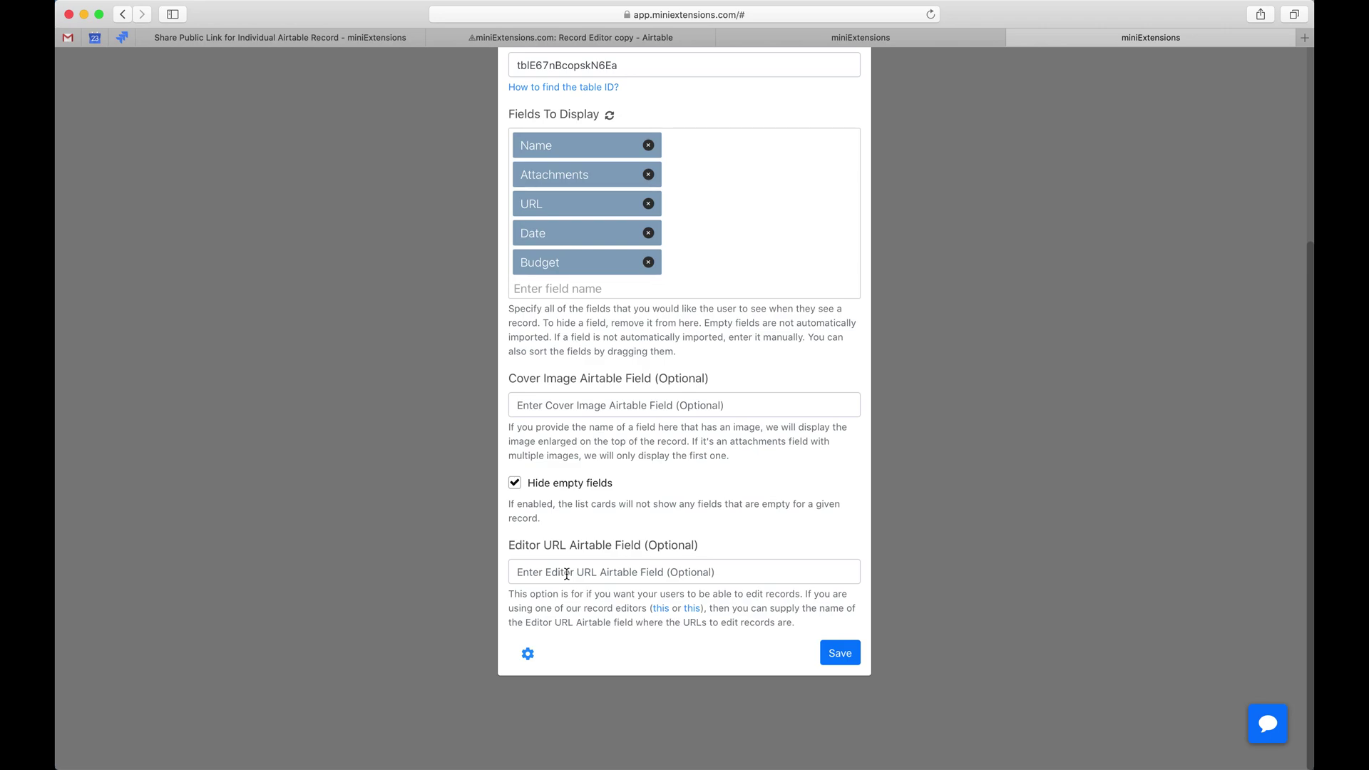
# Glance at the Airtable base, then save the previewer settings leaving the editor URL empty.
pyautogui.click(567, 41)
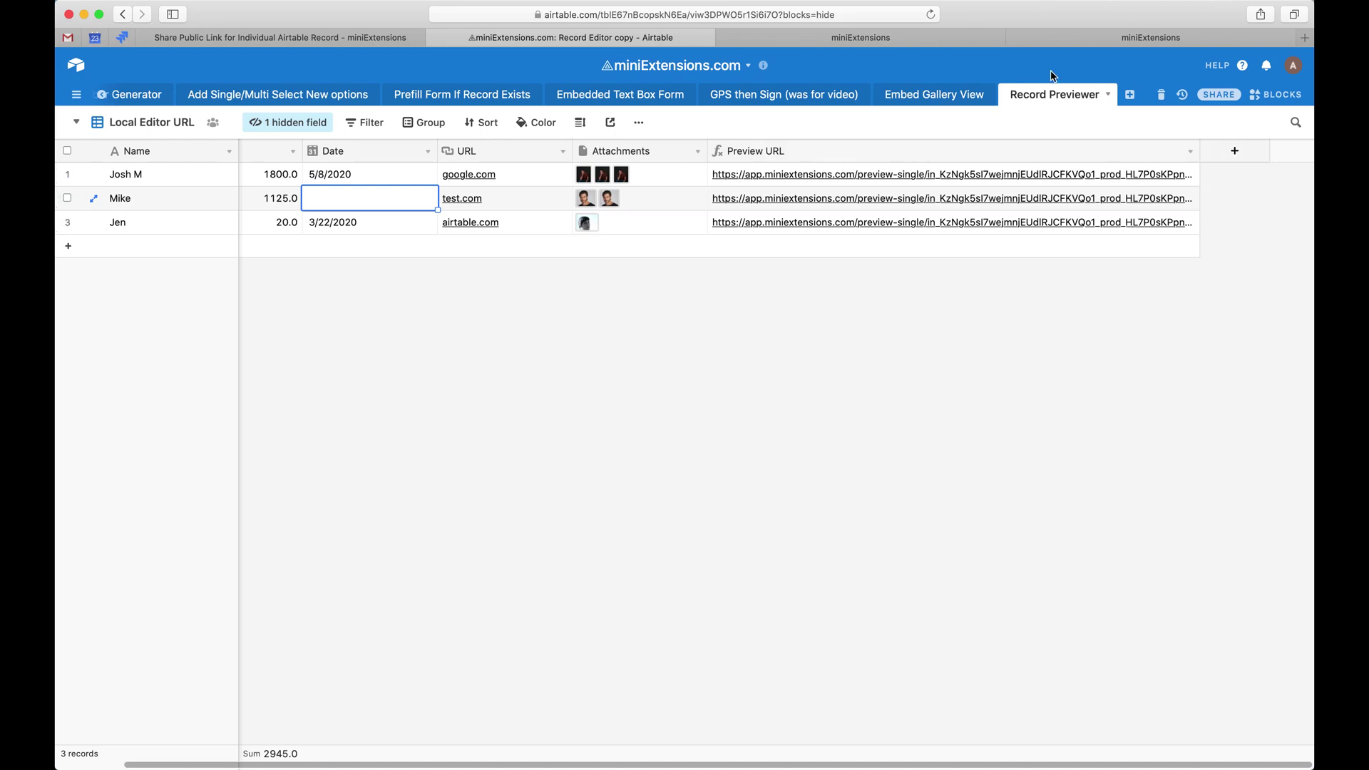
pyautogui.click(1055, 37)
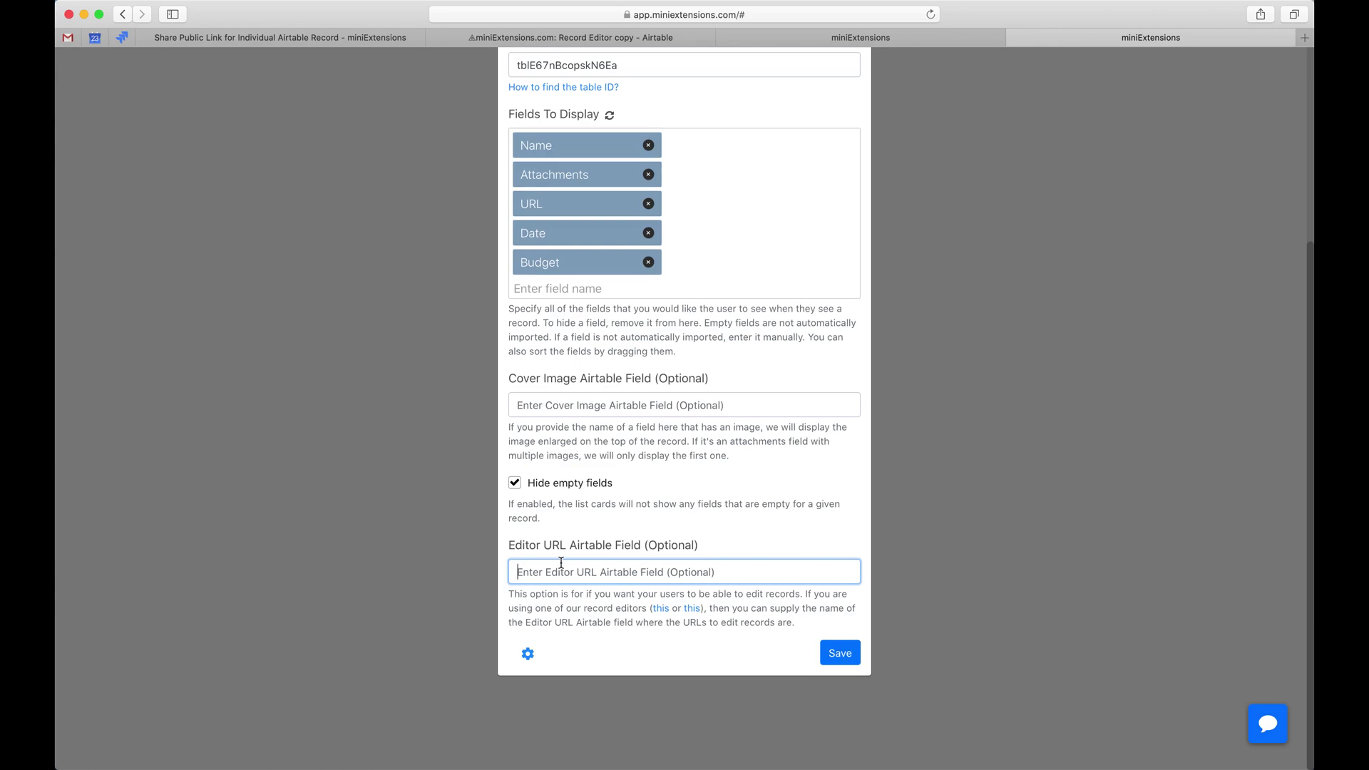
pyautogui.click(646, 598)
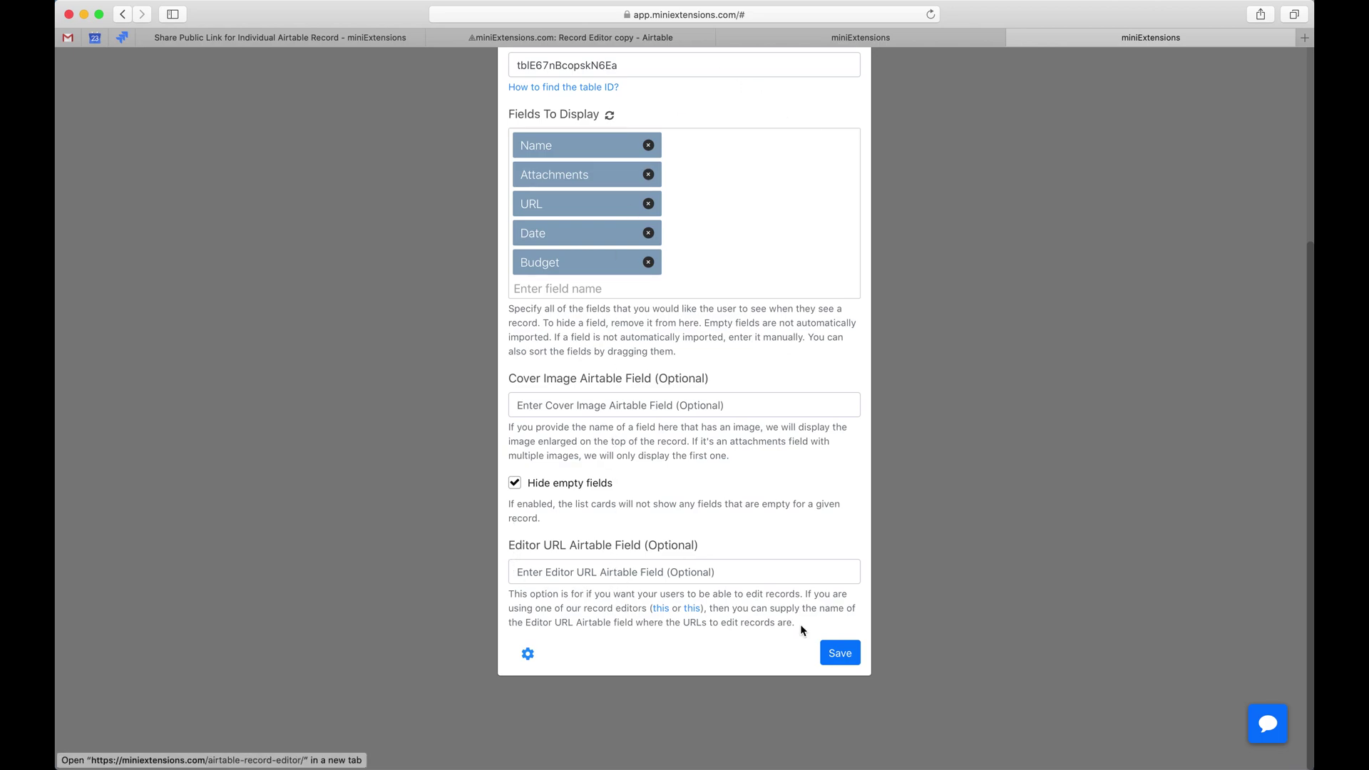
pyautogui.click(842, 653)
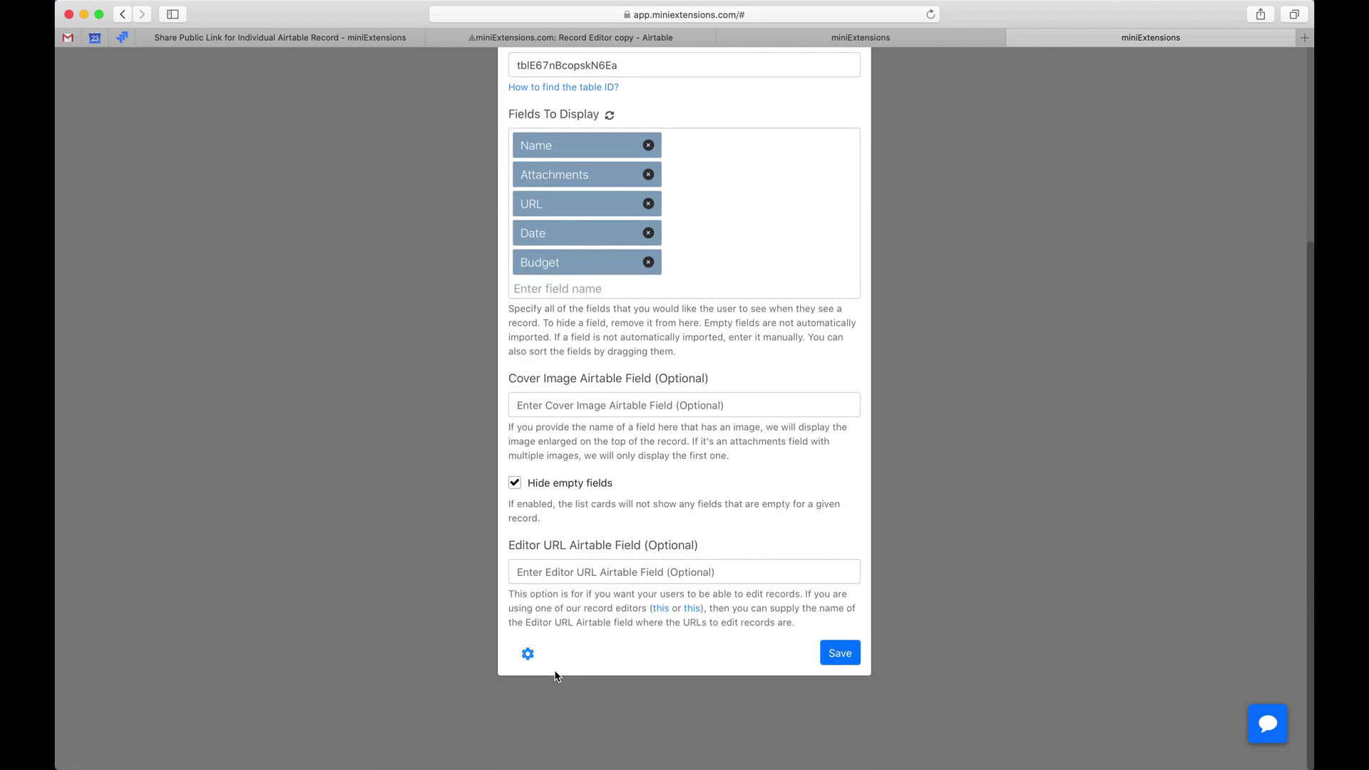
# Copy the preview link formula from Settings and return to the Airtable base.
pyautogui.click(527, 653)
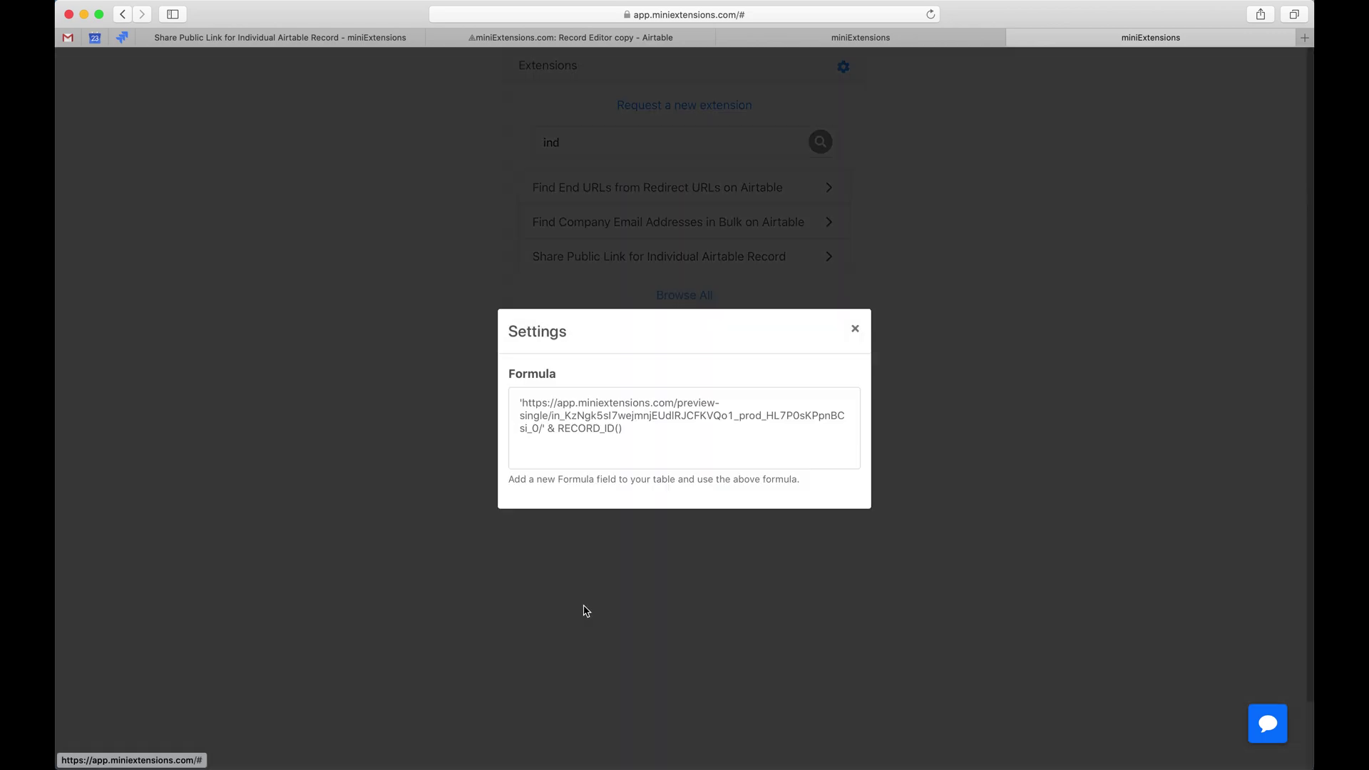
pyautogui.moveTo(654, 433); pyautogui.dragTo(442, 399)
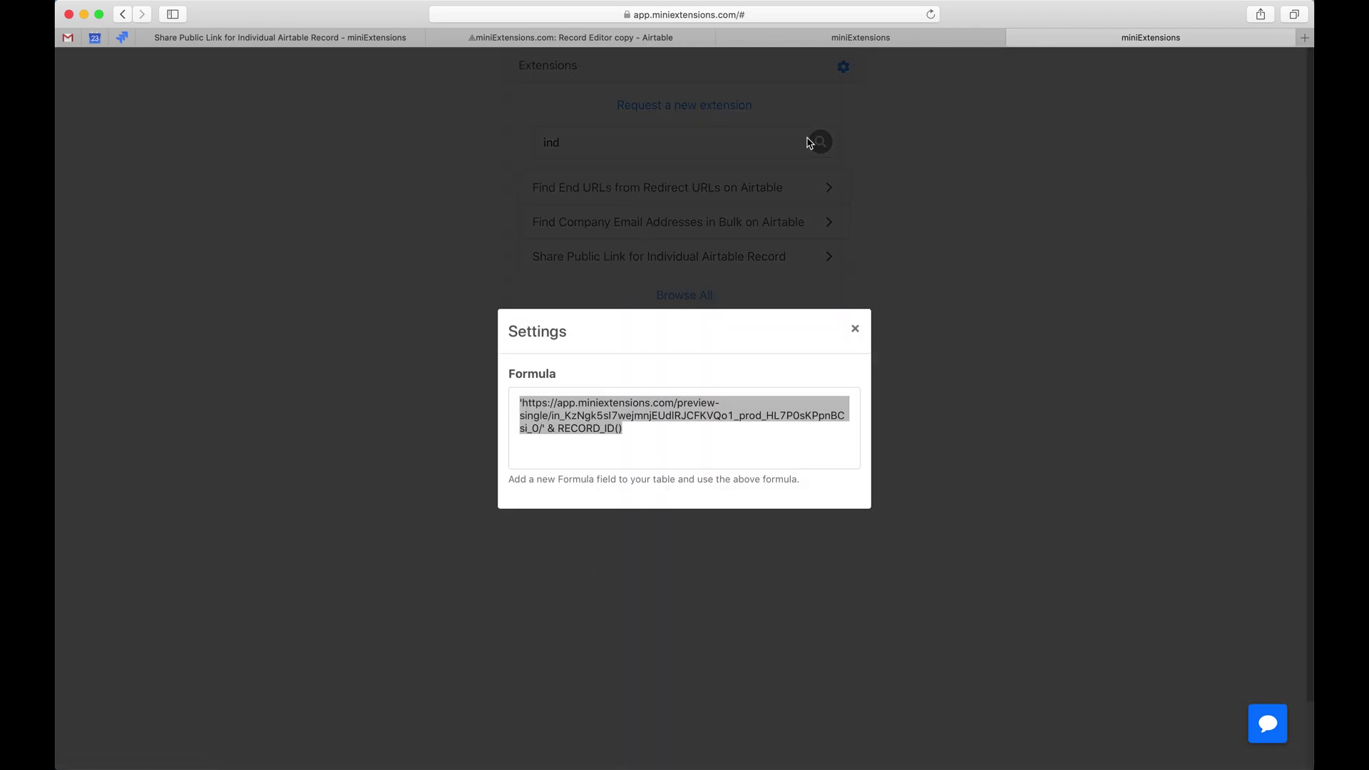
pyautogui.click(861, 37)
pyautogui.click(570, 37)
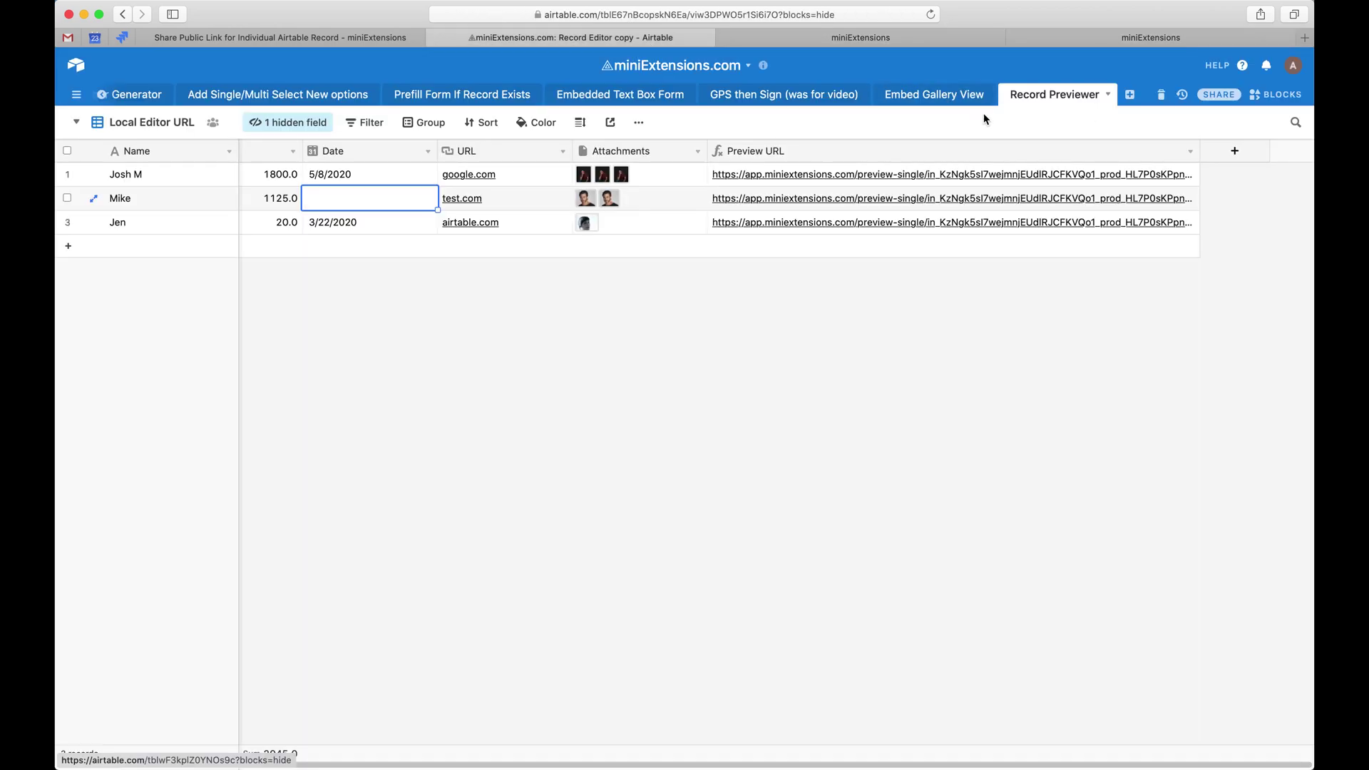
# Add Field 8 as a Formula field containing the pasted miniExtensions preview-single link formula.
pyautogui.click(1234, 151)
pyautogui.click(970, 223)
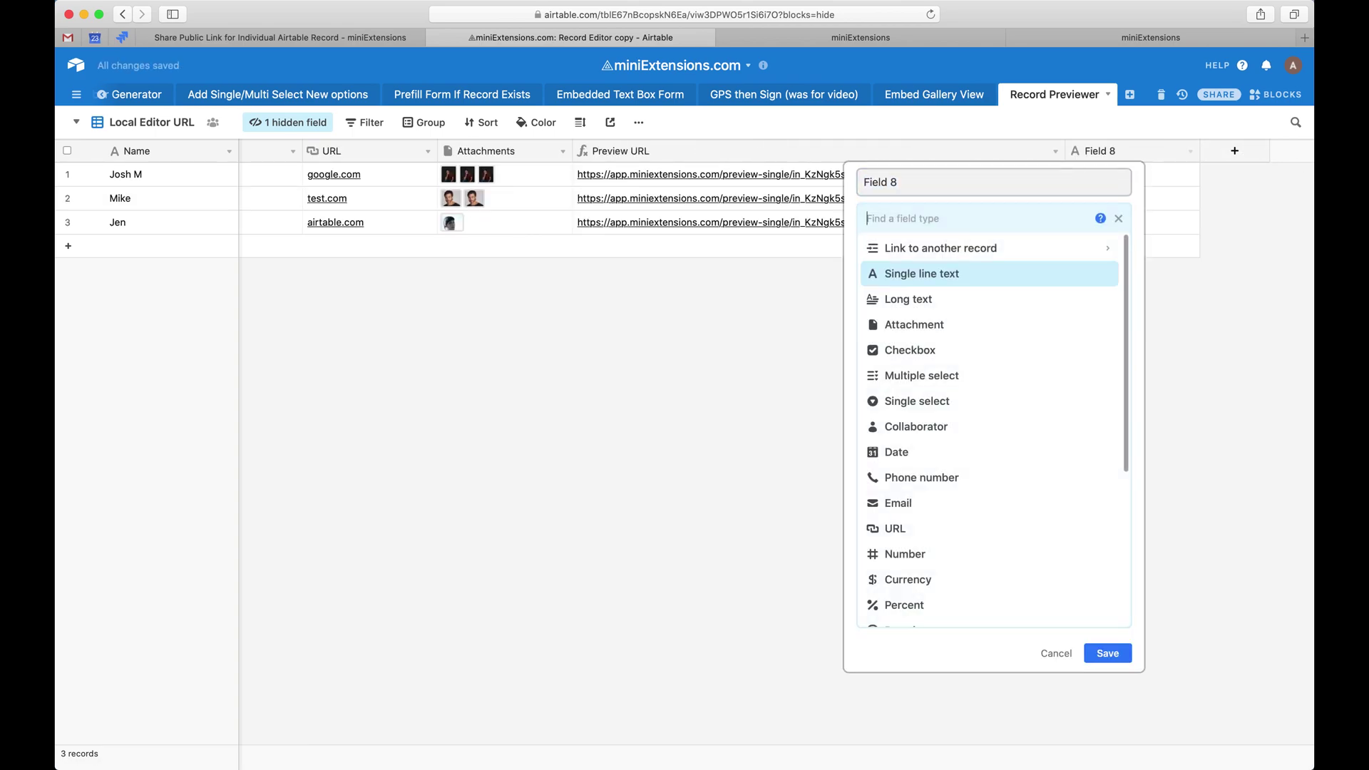
pyautogui.write('form')
pyautogui.press('Return')
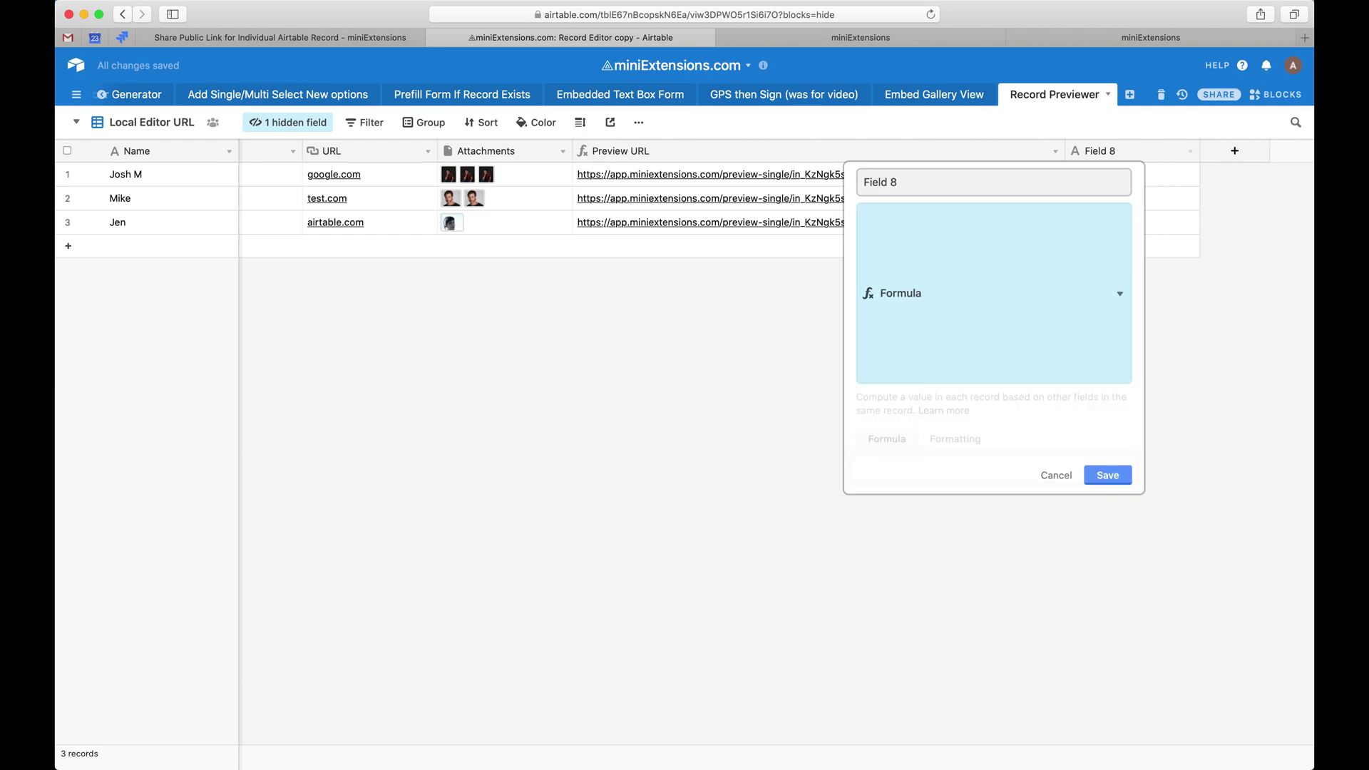
pyautogui.write("'https://app.miniextensions.com/preview-single/in_KzNgk5sI7wejmnjEUdlRJCFKVQo1_prod_HL7P0sKPpnBCsi_0/' & RECORD_ID()")
pyautogui.click(1212, 390)
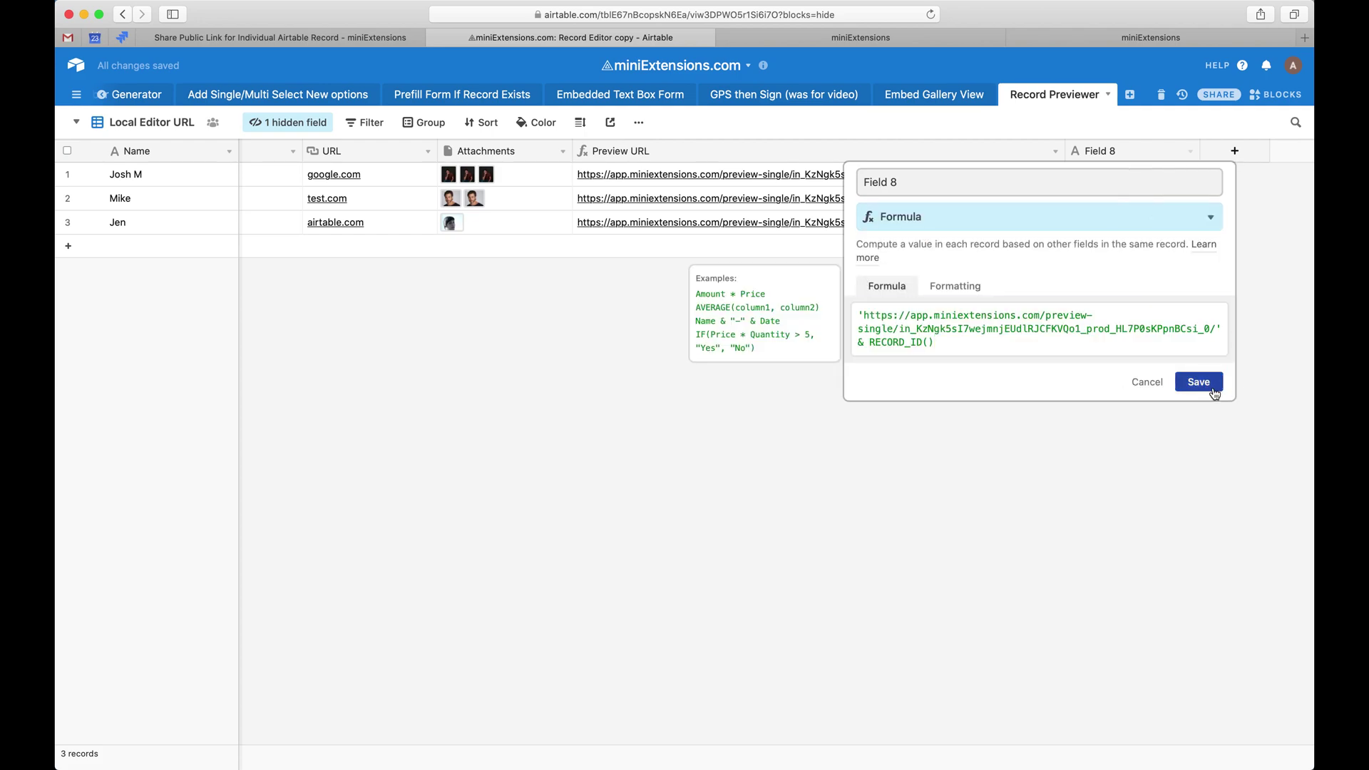